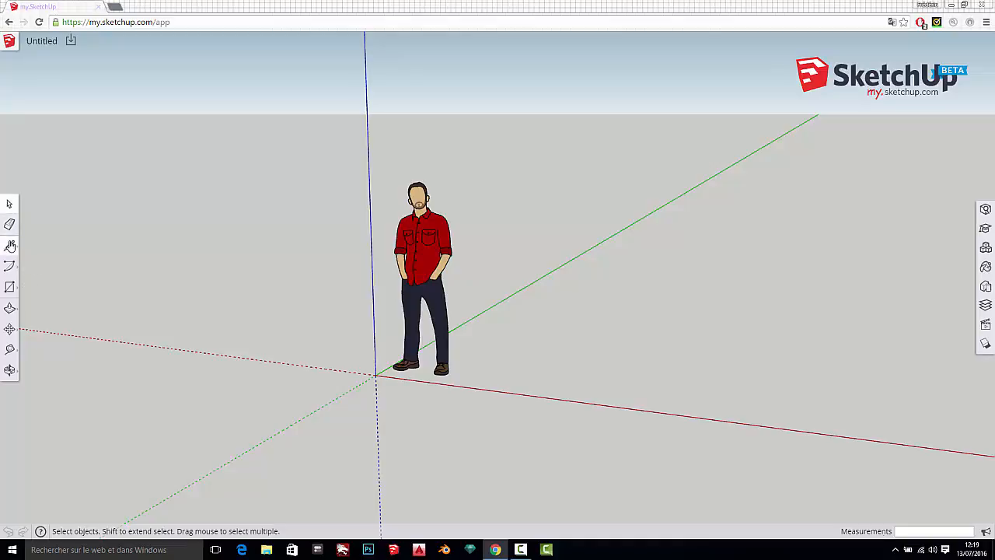
Step: Examine the tool variants for line, arc, shape, Push/Pull, Move, Tape Measure and Orbit, ending with the Select tool active
{"action": "left_click", "coordinate": [10, 245]}
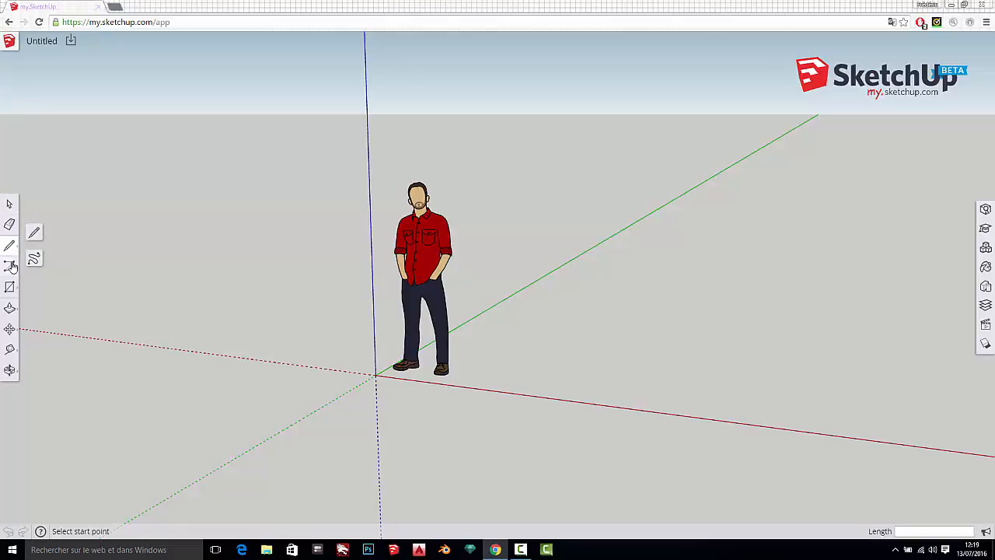
{"action": "left_click", "coordinate": [10, 266]}
{"action": "left_click", "coordinate": [31, 230]}
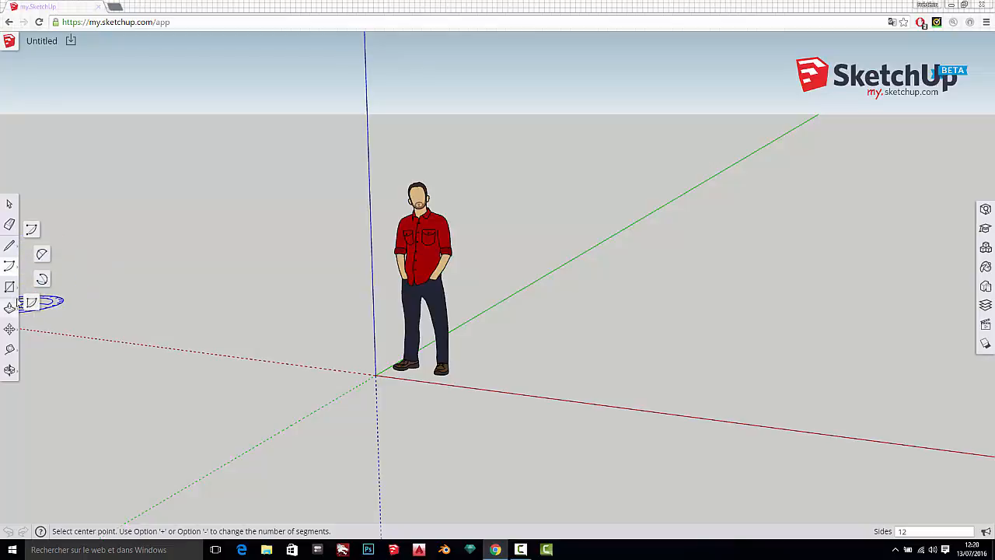
{"action": "left_click", "coordinate": [10, 287]}
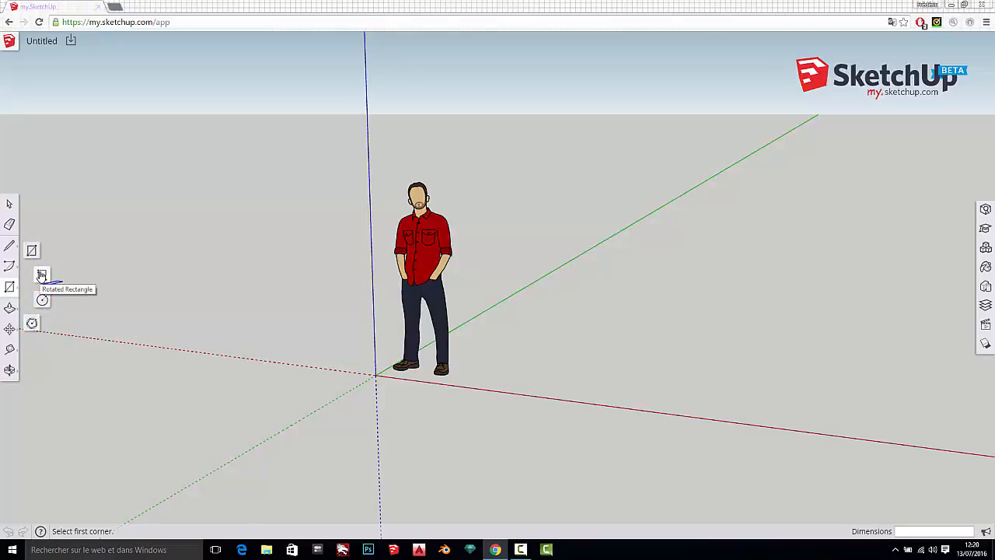
{"action": "left_click", "coordinate": [10, 310]}
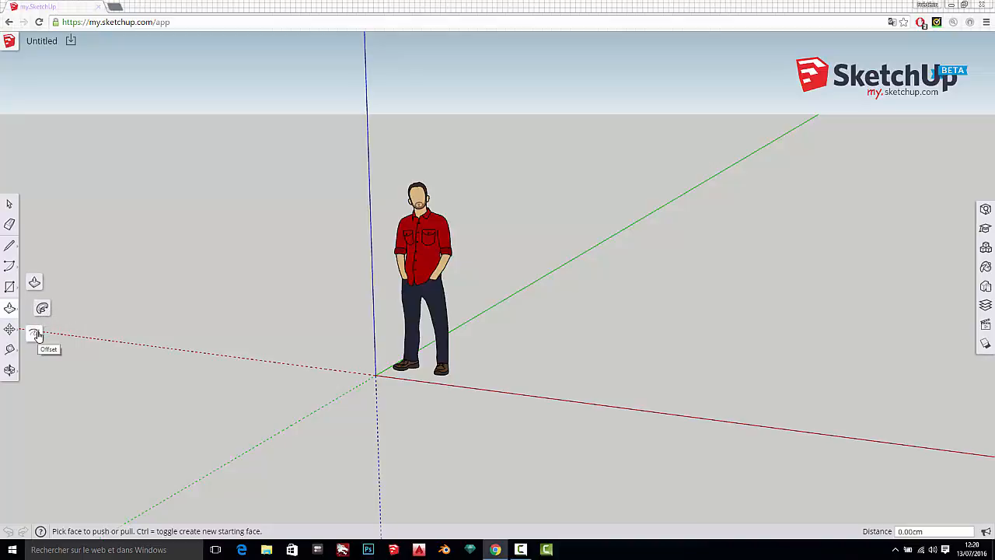
{"action": "left_click", "coordinate": [10, 330]}
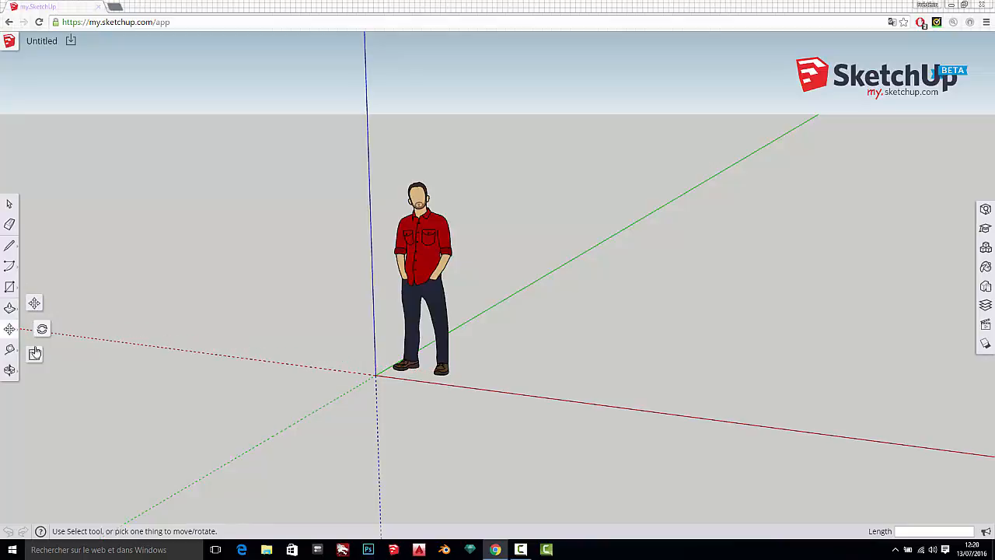
{"action": "mouse_move", "coordinate": [9, 351]}
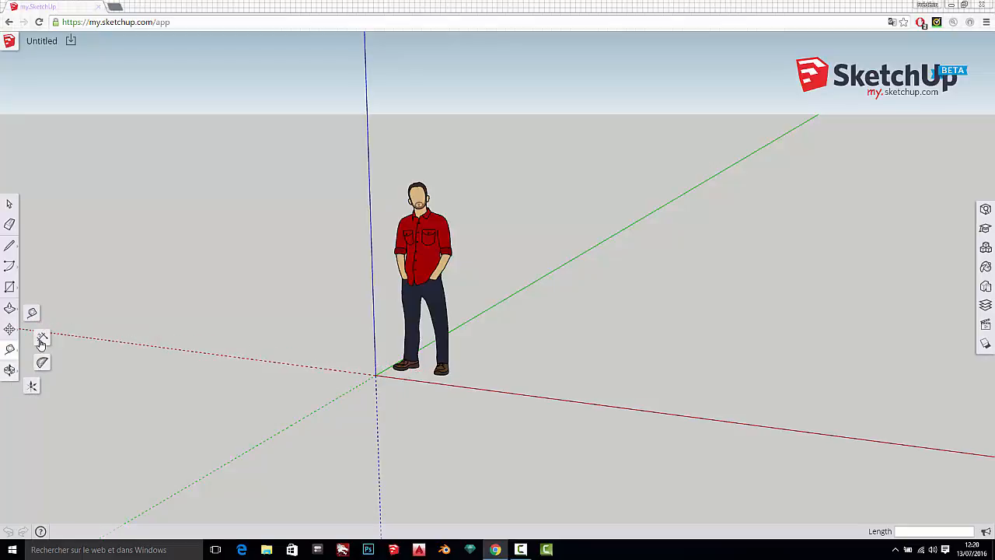
{"action": "left_click", "coordinate": [9, 371]}
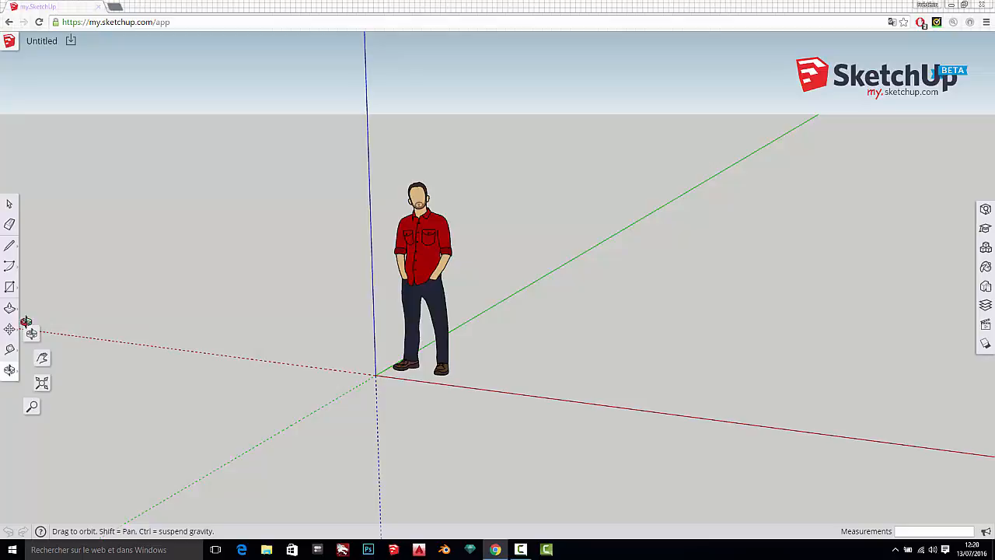
{"action": "left_click", "coordinate": [11, 203]}
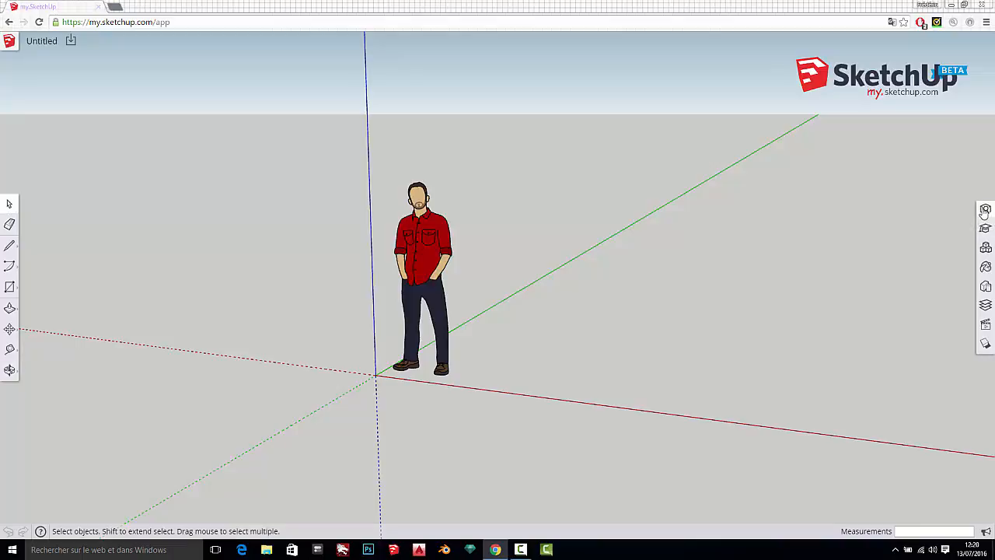
Step: Review the entity information, the Instructor help for the Select tool and the 3D Warehouse component search
{"action": "left_click", "coordinate": [984, 211]}
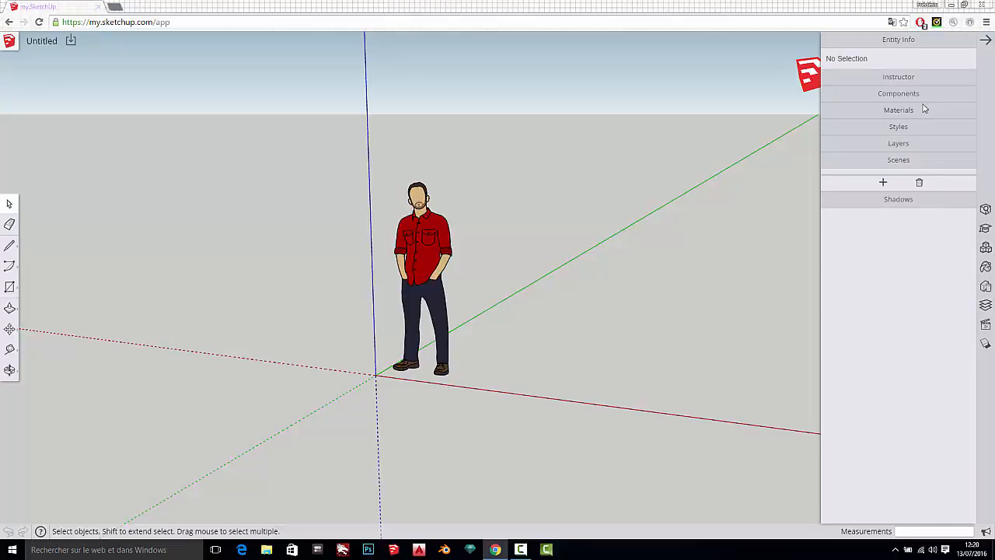
{"action": "left_click", "coordinate": [912, 78]}
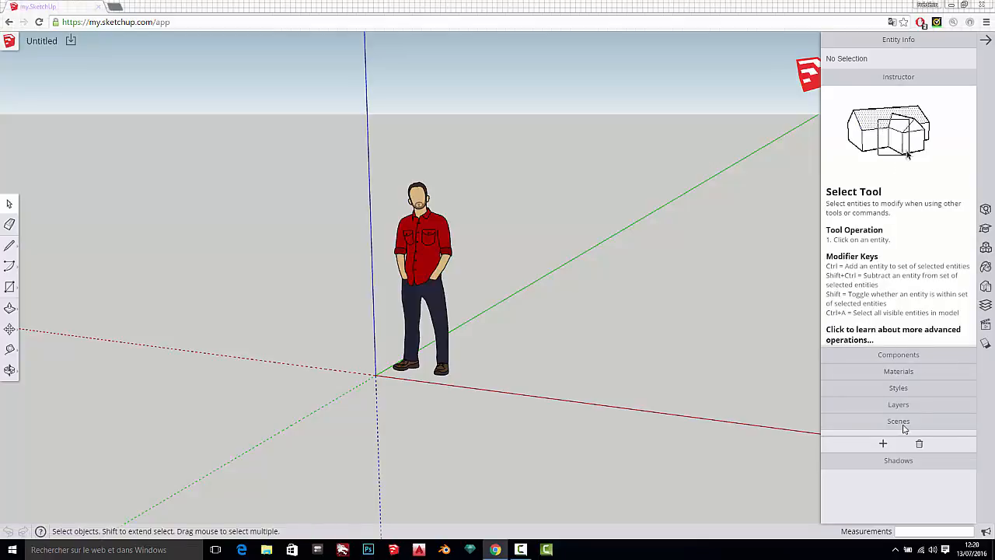
{"action": "left_click", "coordinate": [901, 78]}
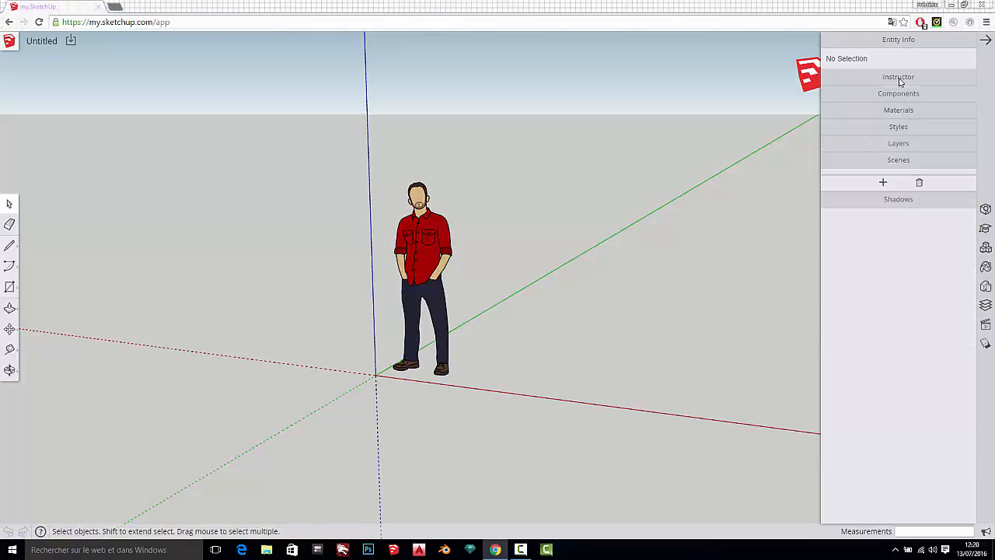
{"action": "left_click", "coordinate": [904, 96]}
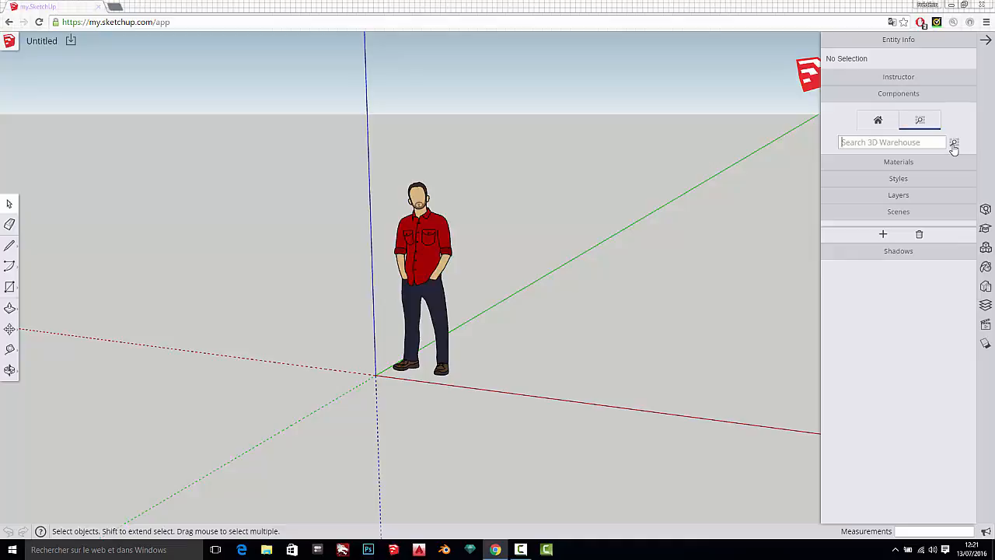
Step: Examine the material collections, including 3d Printing, Brick, Cladding and Siding, Glass and Mirrors and Metal, plus the materials used in the model
{"action": "left_click", "coordinate": [932, 163]}
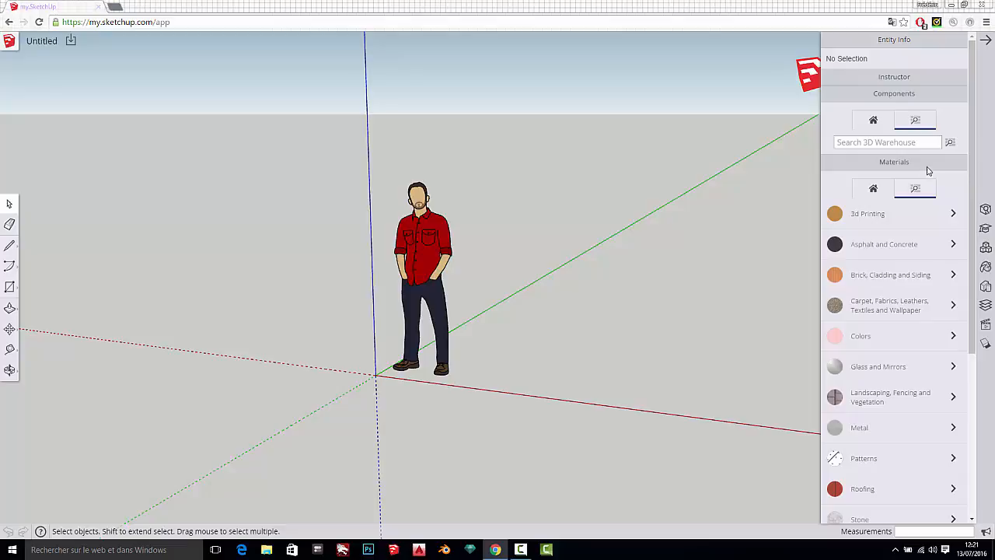
{"action": "left_click", "coordinate": [881, 220]}
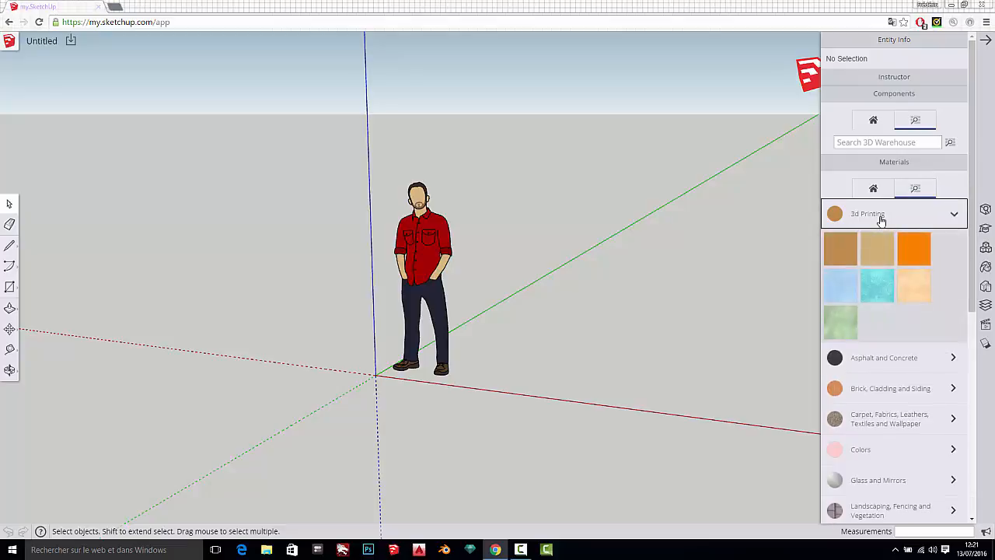
{"action": "left_click", "coordinate": [881, 218]}
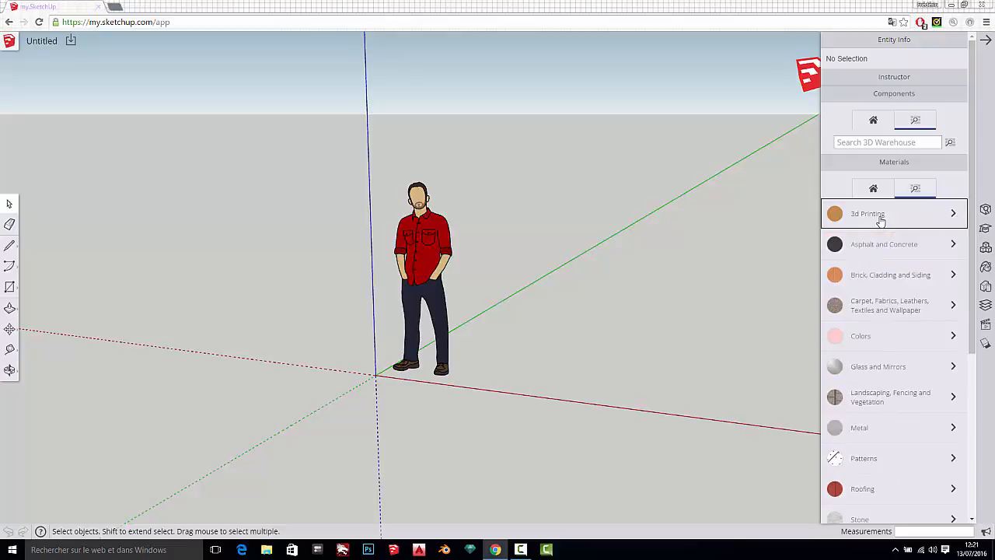
{"action": "left_click", "coordinate": [893, 279]}
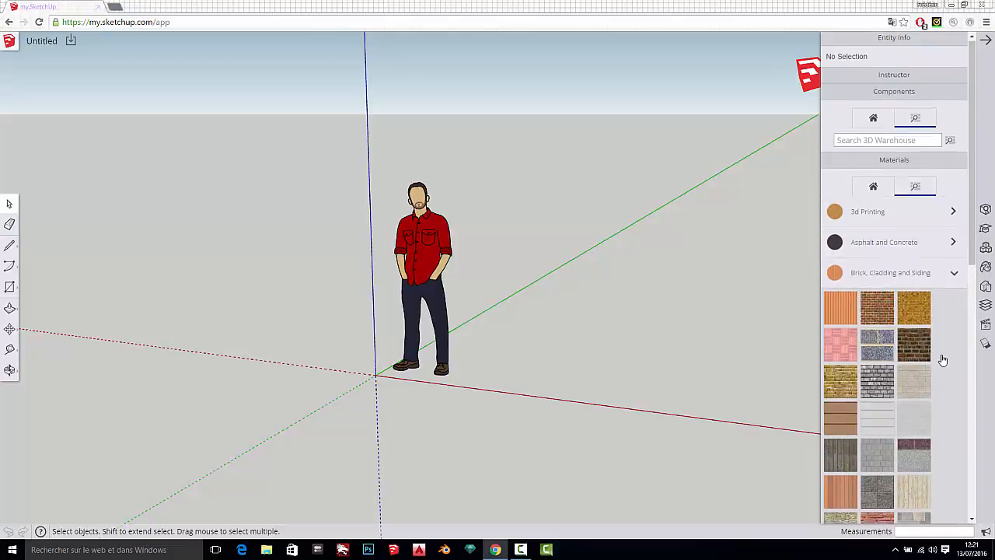
{"action": "scroll", "coordinate": [940, 358], "scroll_direction": "down", "scroll_amount": 3}
{"action": "scroll", "coordinate": [940, 356], "scroll_direction": "up", "scroll_amount": 1}
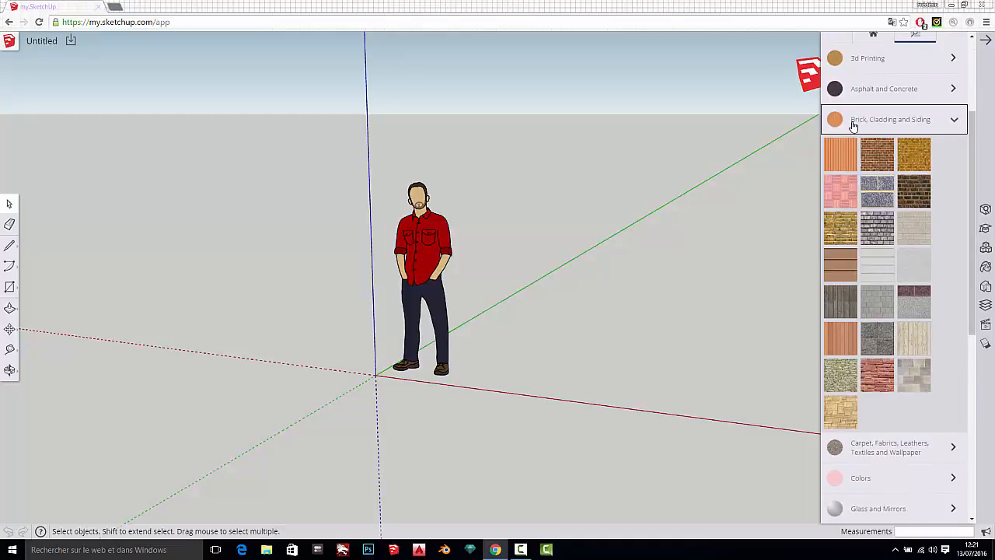
{"action": "left_click", "coordinate": [916, 124]}
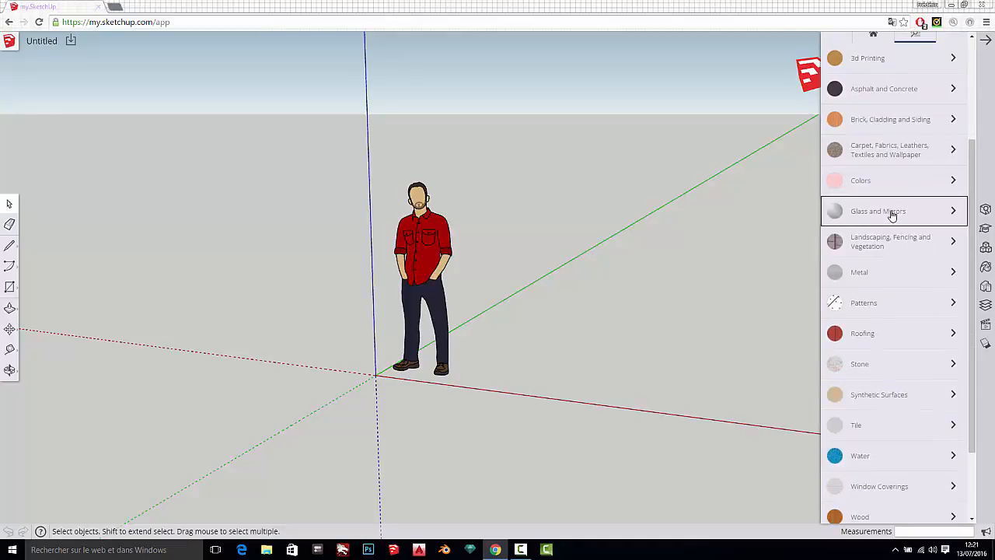
{"action": "left_click", "coordinate": [890, 213]}
{"action": "left_click", "coordinate": [890, 213]}
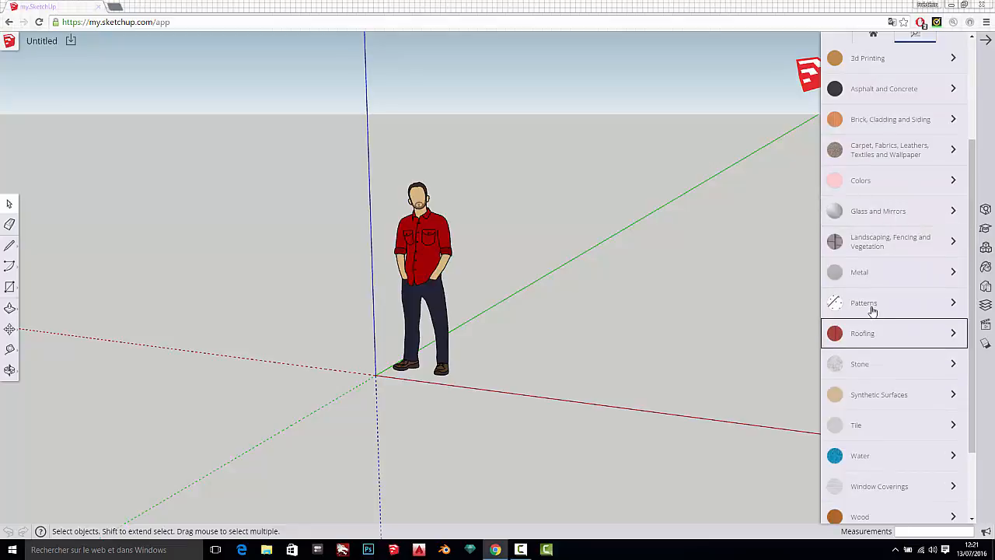
{"action": "left_click", "coordinate": [874, 274]}
{"action": "left_click", "coordinate": [873, 273]}
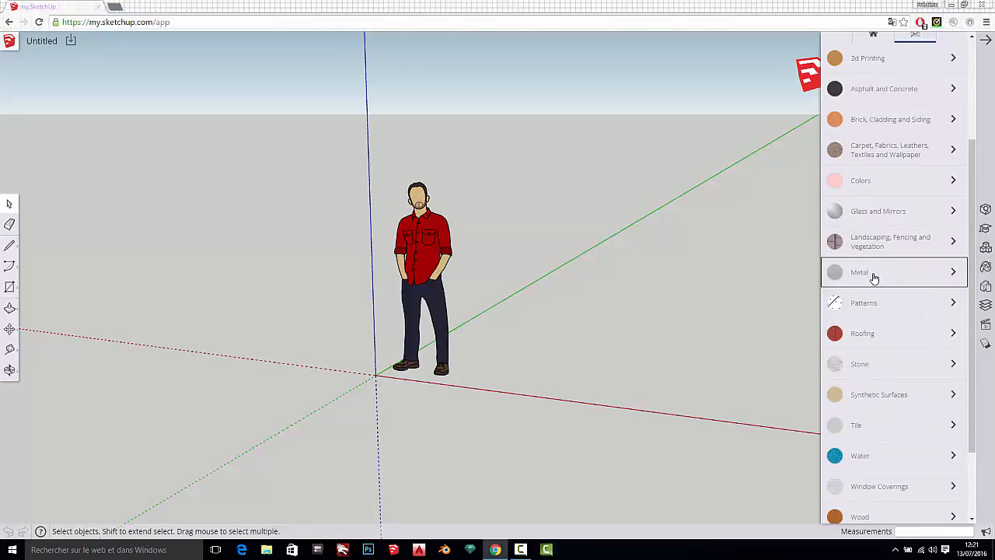
{"action": "scroll", "coordinate": [902, 209], "scroll_direction": "up", "scroll_amount": 2}
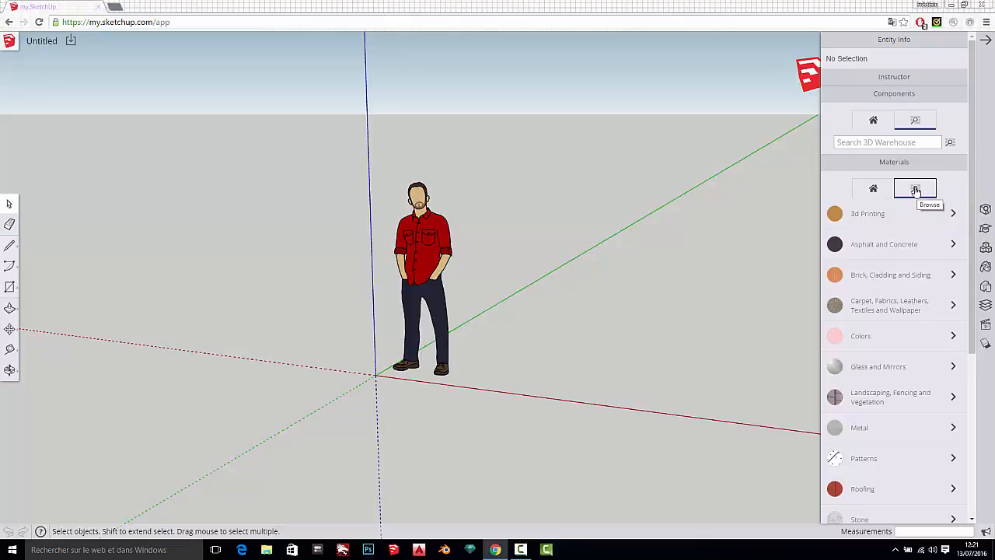
{"action": "left_click", "coordinate": [872, 189]}
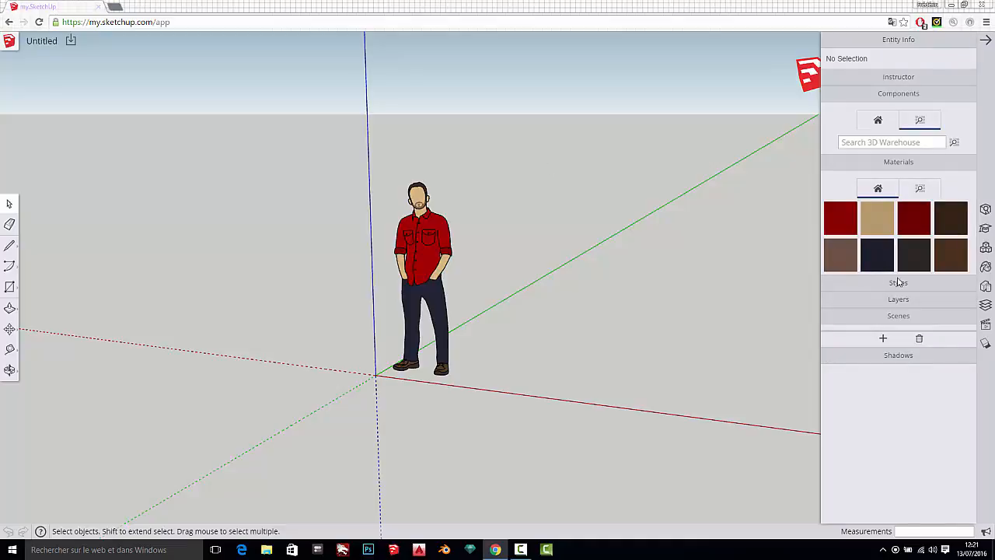
{"action": "left_click", "coordinate": [892, 163]}
Step: Review the available style collections and the layer management options, leaving the styles, layers and scenes sections collapsed
{"action": "left_click", "coordinate": [908, 181]}
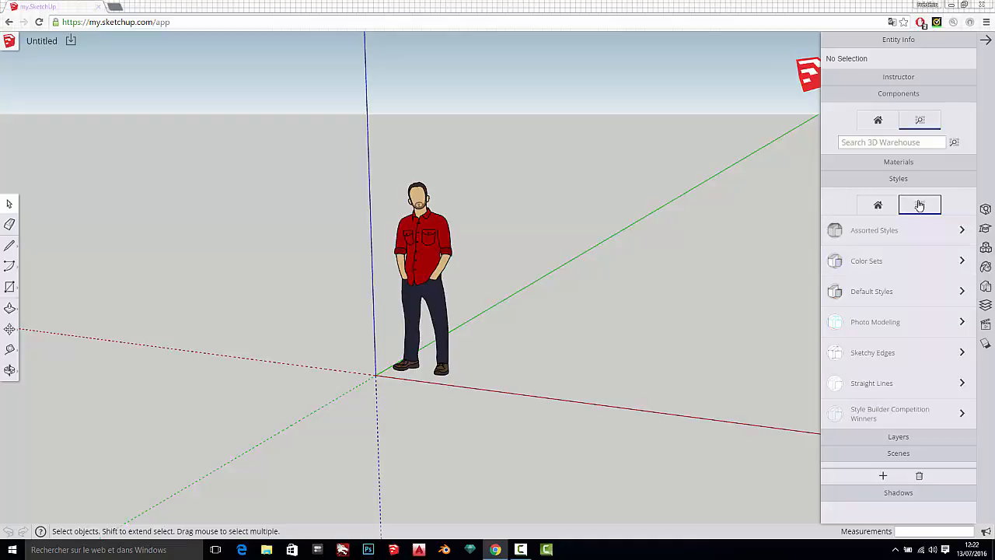
{"action": "left_click", "coordinate": [899, 180]}
{"action": "left_click", "coordinate": [915, 198]}
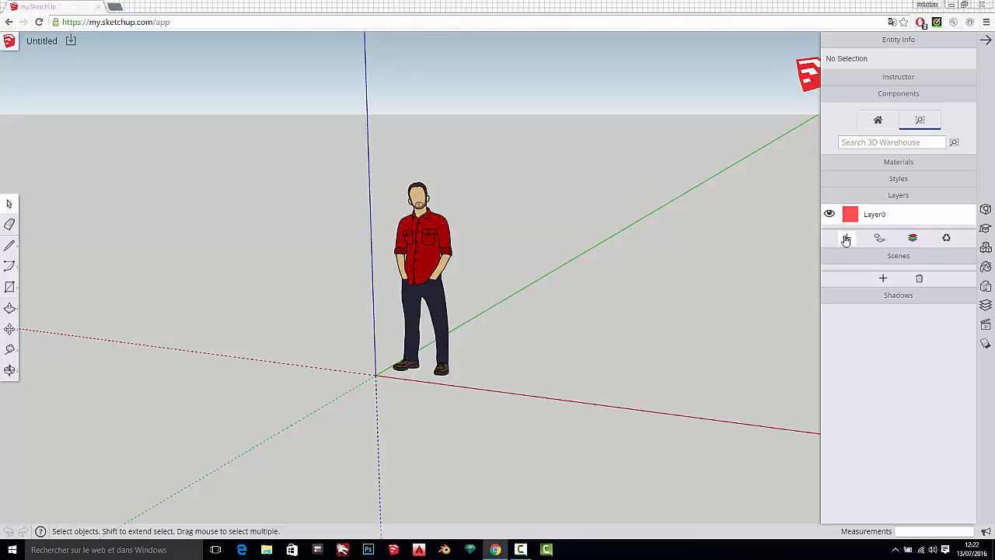
{"action": "left_click", "coordinate": [946, 238]}
{"action": "left_click", "coordinate": [898, 196]}
{"action": "left_click", "coordinate": [894, 213]}
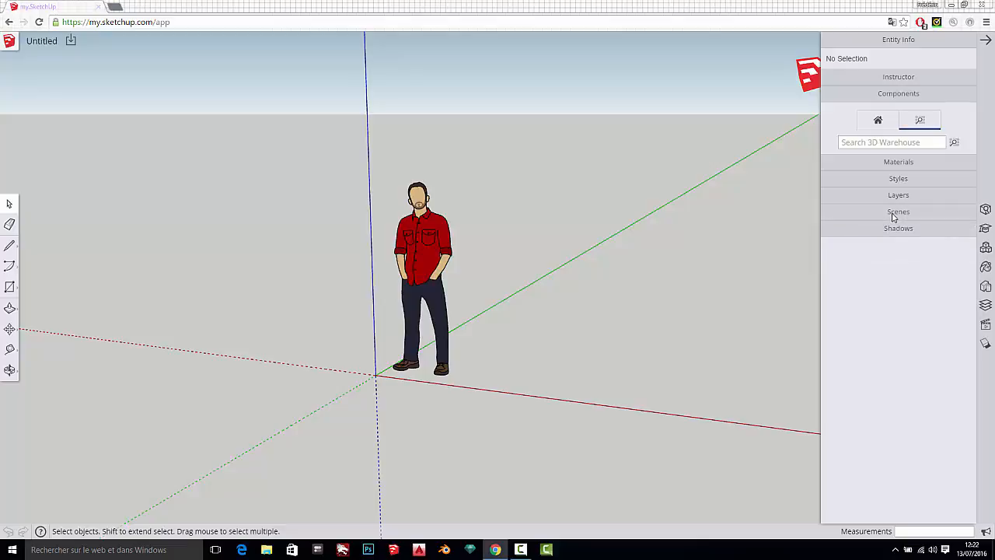
Step: Set the shadow time to 1:05 PM while previewing the figure's shadow, leaving shadow display off
{"action": "left_click", "coordinate": [899, 233]}
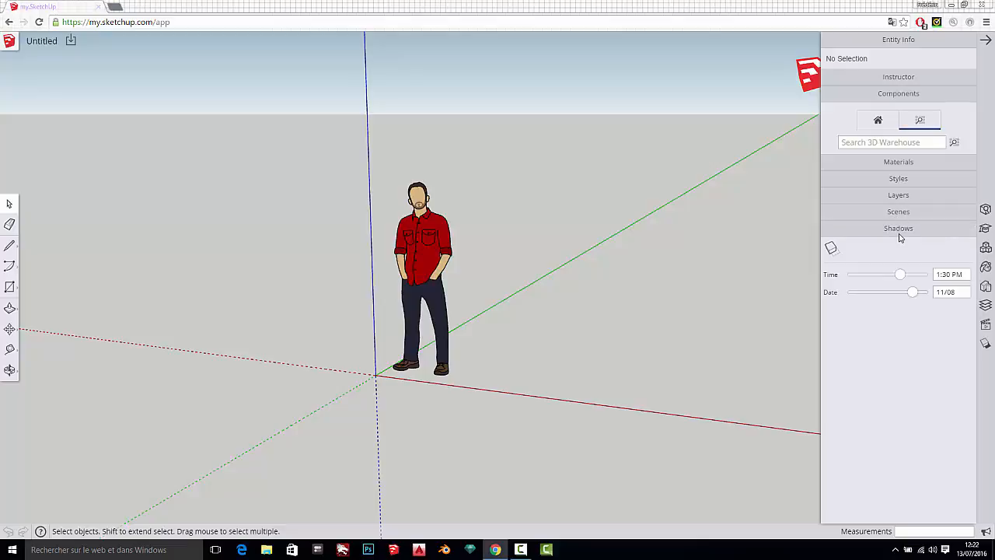
{"action": "left_click", "coordinate": [831, 247]}
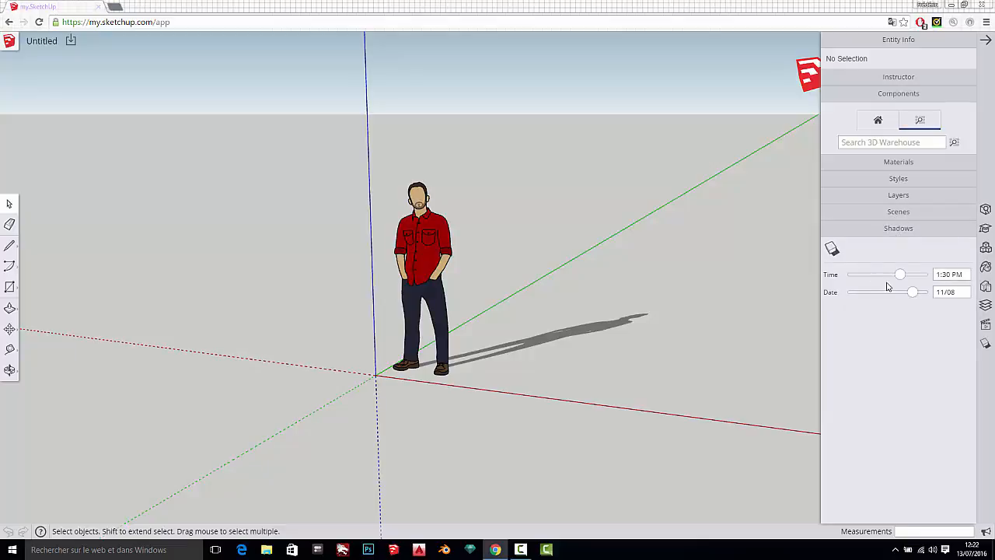
{"action": "mouse_move", "coordinate": [898, 276]}
{"action": "left_mouse_down"}
{"action": "mouse_move", "coordinate": [876, 282]}
{"action": "mouse_move", "coordinate": [896, 277]}
{"action": "left_mouse_up"}
{"action": "left_click", "coordinate": [831, 248]}
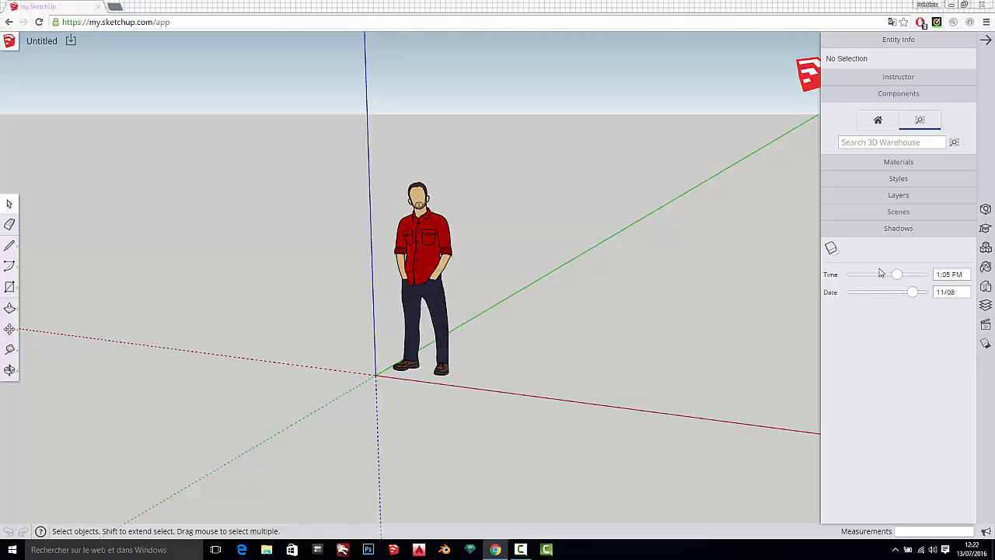
Step: Examine the standing figure and the model axes from different angles and distances
{"action": "scroll", "coordinate": [471, 297], "scroll_direction": "up", "scroll_amount": 1}
{"action": "scroll", "coordinate": [380, 266], "scroll_direction": "down", "scroll_amount": 5}
{"action": "middle_click_drag", "start_coordinate": [421, 287], "coordinate": [476, 302]}
{"action": "scroll", "coordinate": [361, 235], "scroll_direction": "up", "scroll_amount": 4}
{"action": "scroll", "coordinate": [361, 238], "scroll_direction": "up", "scroll_amount": 2}
{"action": "scroll", "coordinate": [476, 310], "scroll_direction": "down", "scroll_amount": 3}
{"action": "scroll", "coordinate": [504, 263], "scroll_direction": "up", "scroll_amount": 3}
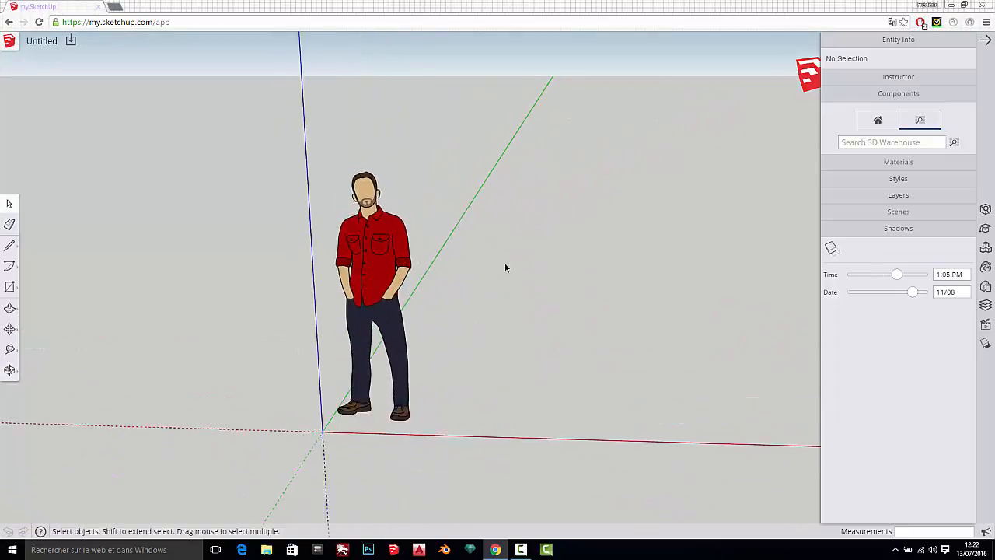
{"action": "middle_click_drag", "start_coordinate": [504, 262], "coordinate": [286, 278]}
{"action": "scroll", "coordinate": [286, 278], "scroll_direction": "up", "scroll_amount": 1}
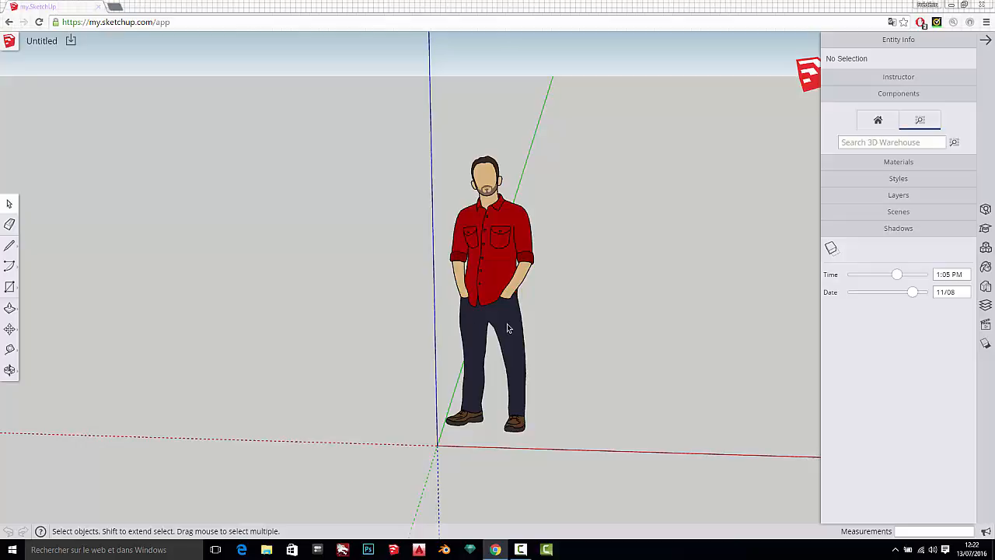
{"action": "scroll", "coordinate": [498, 312], "scroll_direction": "down", "scroll_amount": 3}
{"action": "scroll", "coordinate": [492, 315], "scroll_direction": "up", "scroll_amount": 2}
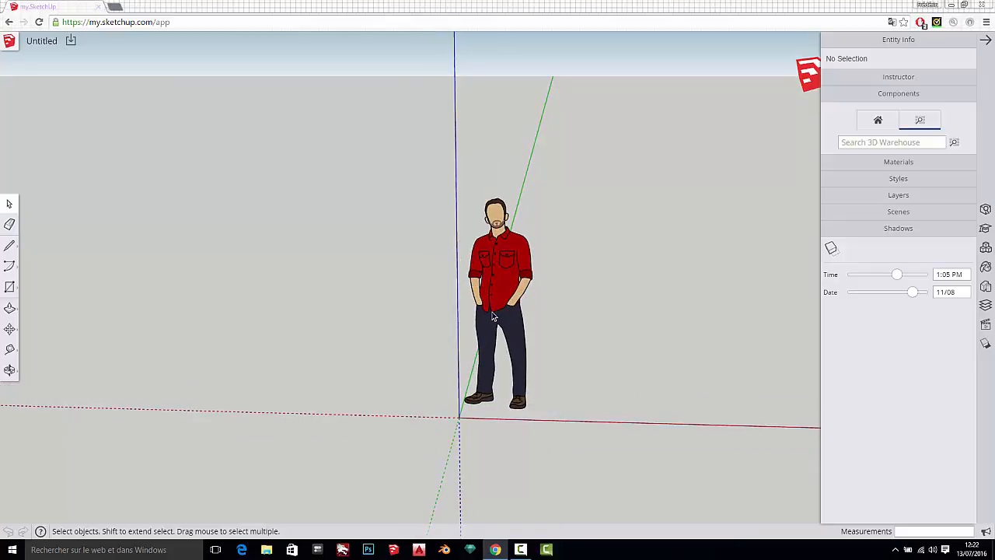
Step: Collapse the shadow settings and hide the expanded model settings to free the whole drawing area
{"action": "left_click", "coordinate": [882, 229]}
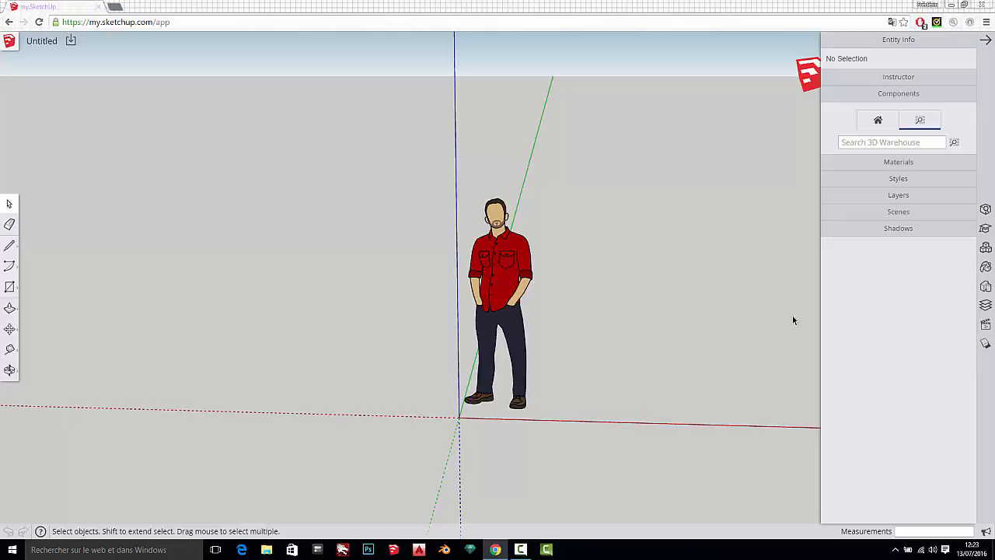
{"action": "middle_click_drag", "start_coordinate": [368, 268], "coordinate": [401, 287]}
{"action": "scroll", "coordinate": [399, 284], "scroll_direction": "up", "scroll_amount": 3}
{"action": "scroll", "coordinate": [379, 286], "scroll_direction": "down", "scroll_amount": 2}
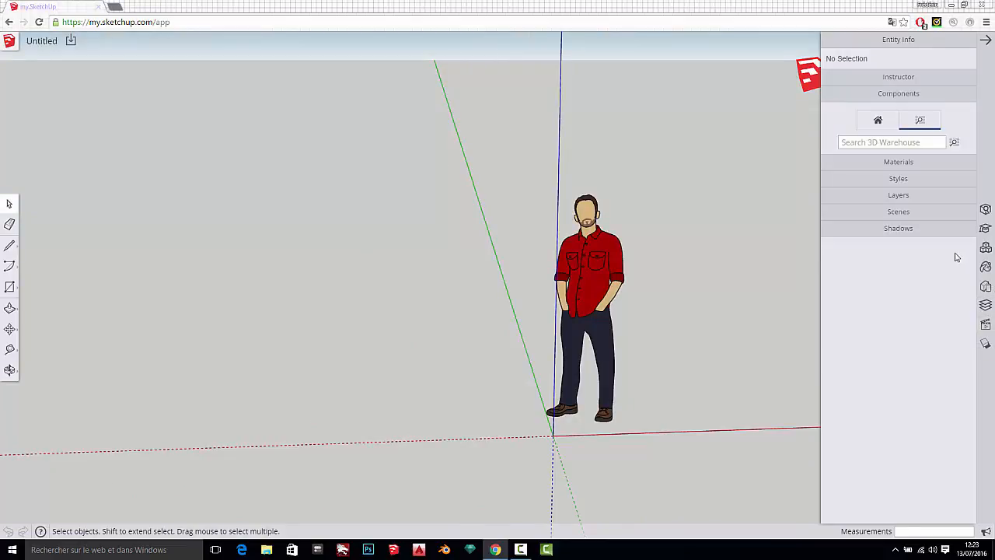
{"action": "left_click", "coordinate": [985, 39]}
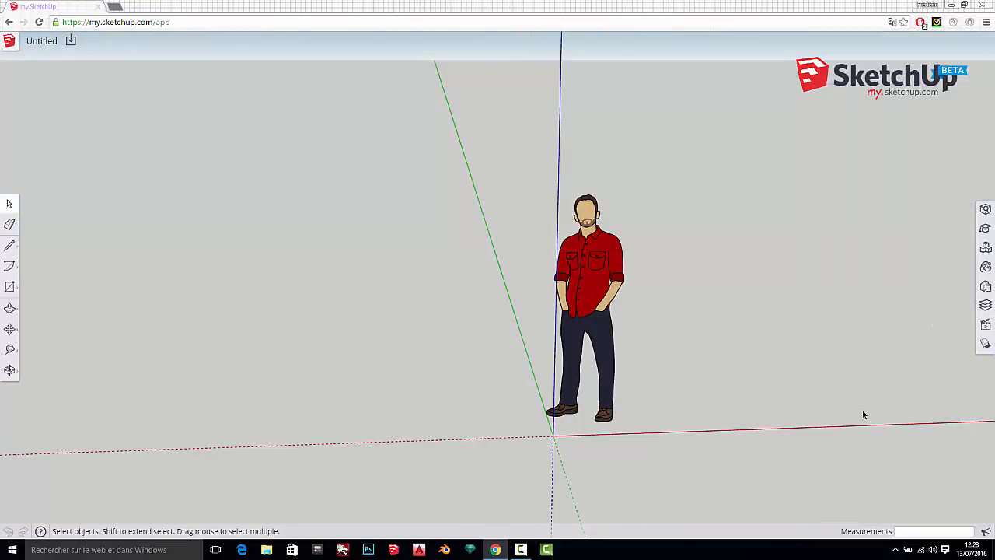
{"action": "scroll", "coordinate": [760, 297], "scroll_direction": "down", "scroll_amount": 2}
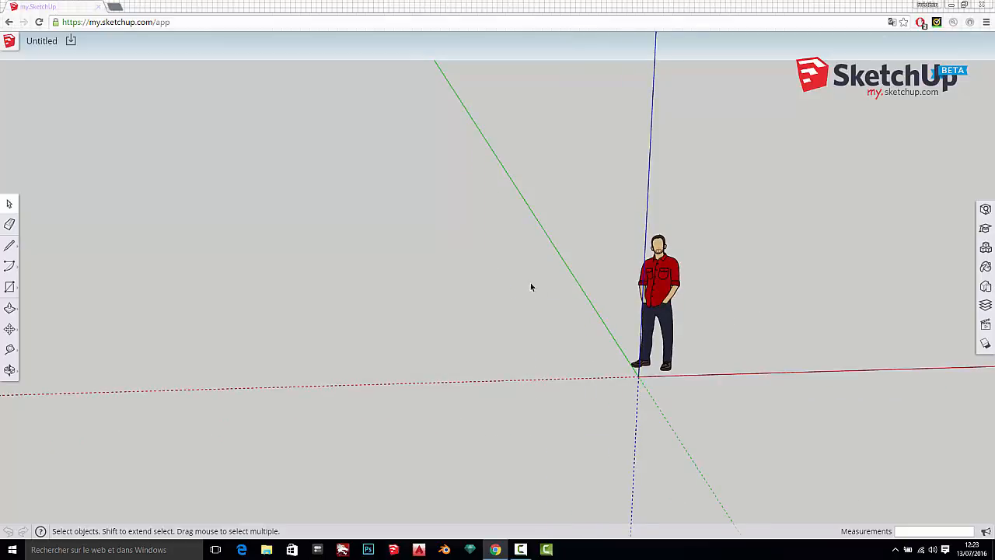
Step: Inspect the standing figure and the axes from nearby and farther away, at lower and higher viewing angles
{"action": "scroll", "coordinate": [531, 287], "scroll_direction": "up", "scroll_amount": 1}
{"action": "middle_click_drag", "start_coordinate": [542, 348], "coordinate": [521, 337]}
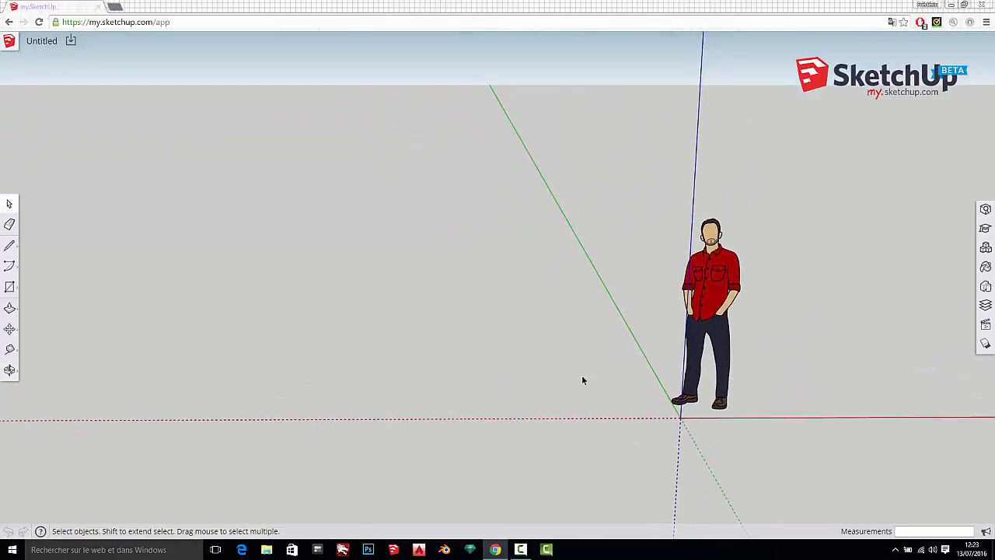
{"action": "scroll", "coordinate": [703, 391], "scroll_direction": "down", "scroll_amount": 3}
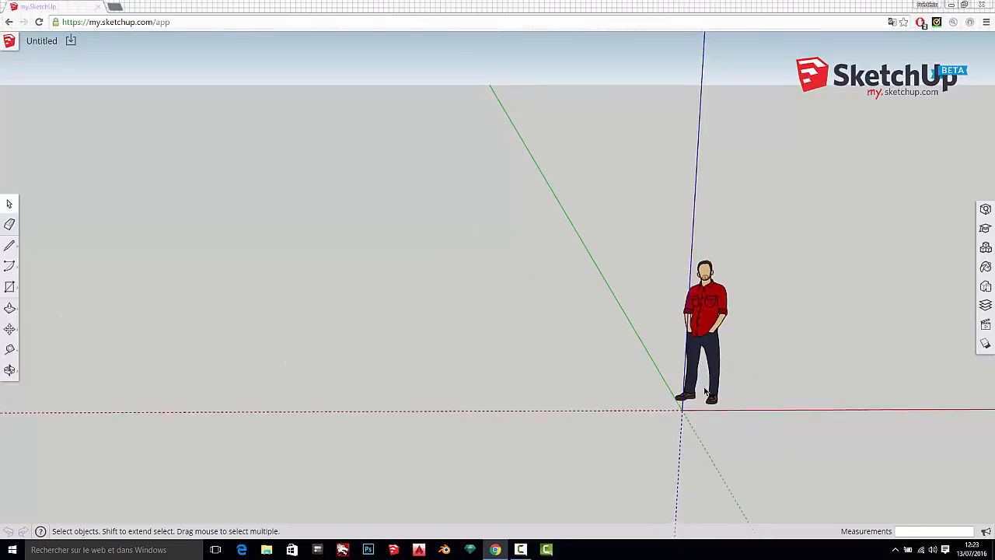
{"action": "scroll", "coordinate": [407, 350], "scroll_direction": "up", "scroll_amount": 2}
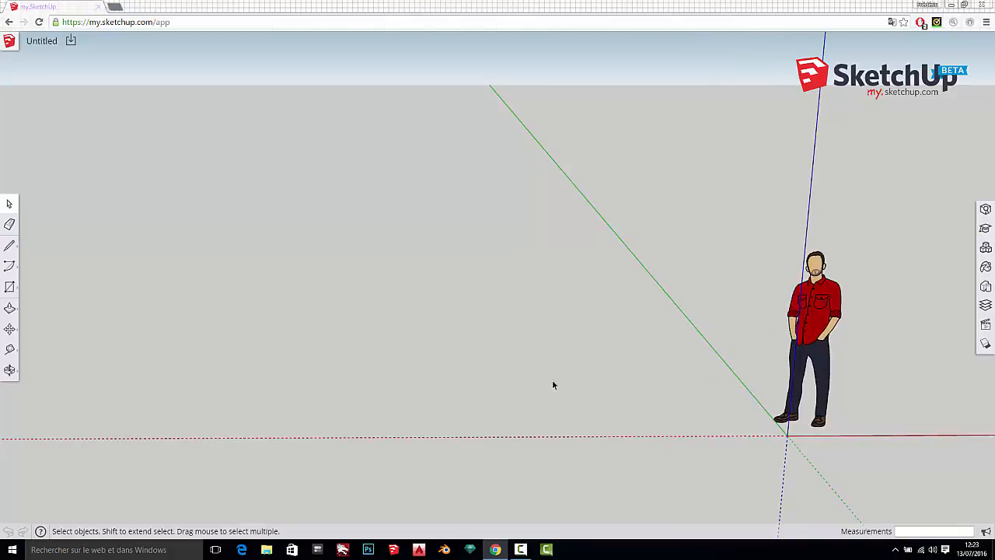
{"action": "middle_click_drag", "start_coordinate": [553, 384], "coordinate": [521, 355]}
{"action": "scroll", "coordinate": [513, 373], "scroll_direction": "down", "scroll_amount": 2}
{"action": "scroll", "coordinate": [640, 434], "scroll_direction": "up", "scroll_amount": 1}
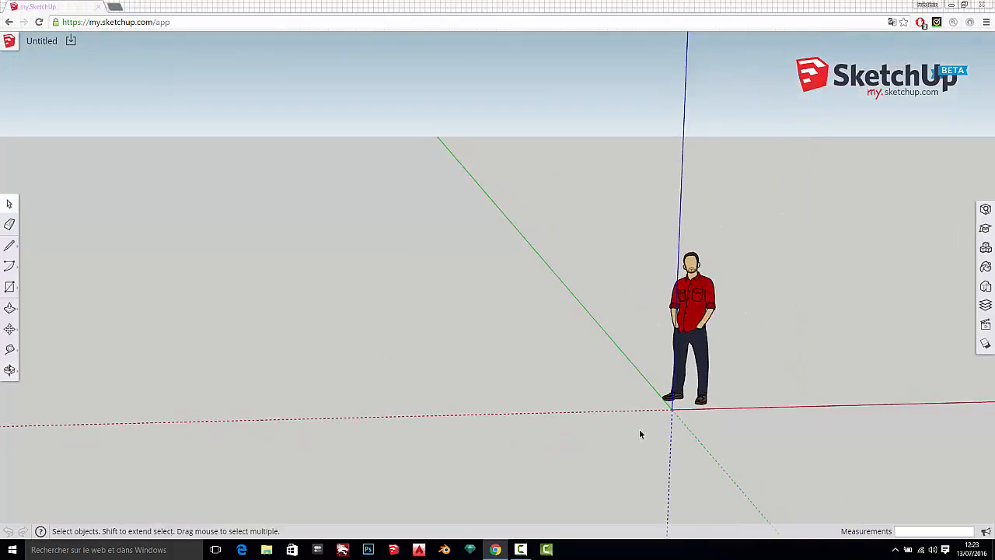
{"action": "middle_click_drag", "start_coordinate": [386, 344], "coordinate": [417, 394]}
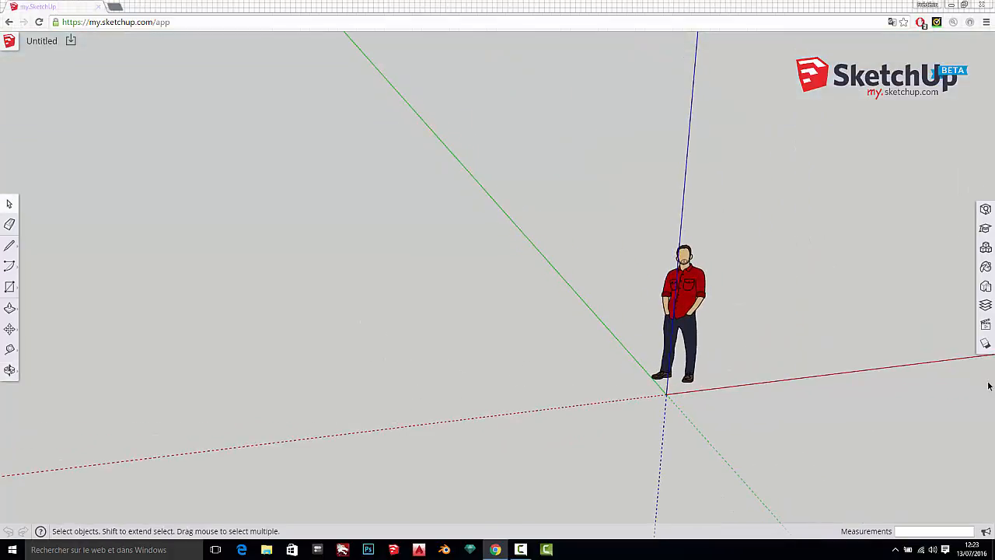
Step: Expand the model settings with the scene options showing, and view the model from above
{"action": "left_click", "coordinate": [986, 326]}
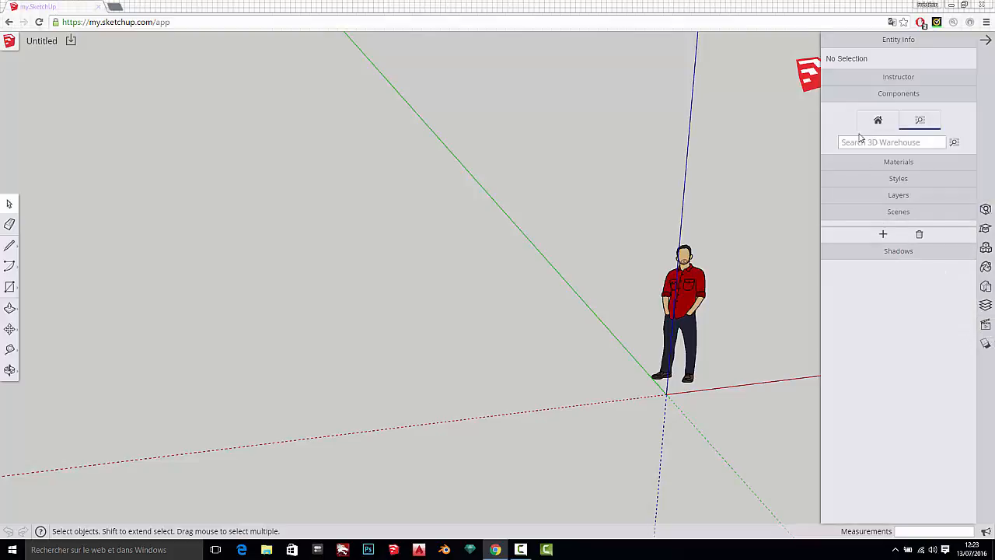
{"action": "left_click", "coordinate": [915, 212]}
{"action": "middle_click_drag", "start_coordinate": [633, 312], "coordinate": [497, 412]}
{"action": "mouse_move", "coordinate": [466, 333]}
{"action": "middle_mouse_down"}
{"action": "mouse_move", "coordinate": [475, 433]}
{"action": "mouse_move", "coordinate": [479, 371]}
{"action": "mouse_move", "coordinate": [499, 409]}
{"action": "mouse_move", "coordinate": [534, 355]}
{"action": "mouse_move", "coordinate": [452, 339]}
{"action": "middle_mouse_up"}
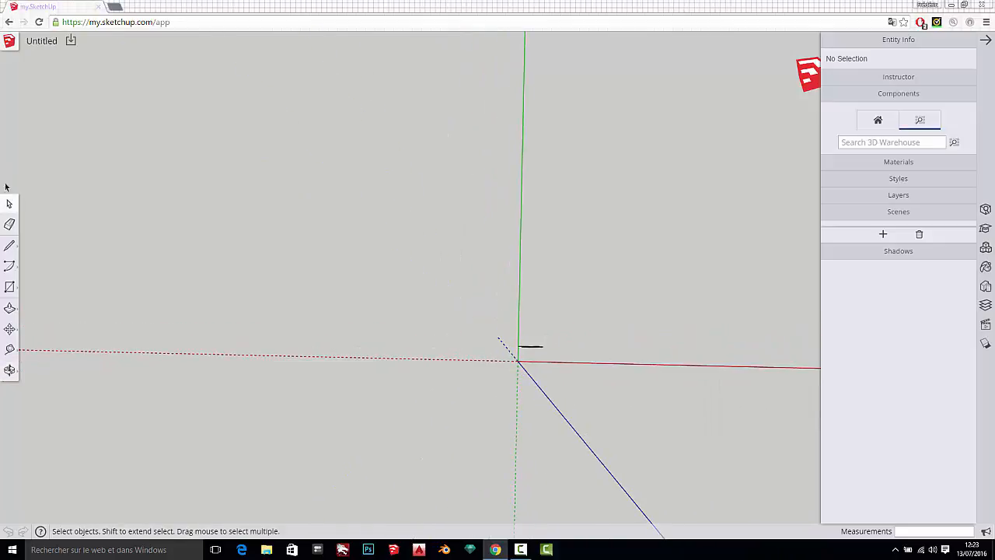
Step: Draw a rectangle about 376 × 444 cm on the ground, crossing the negative red axis beside the origin
{"action": "left_click", "coordinate": [9, 287]}
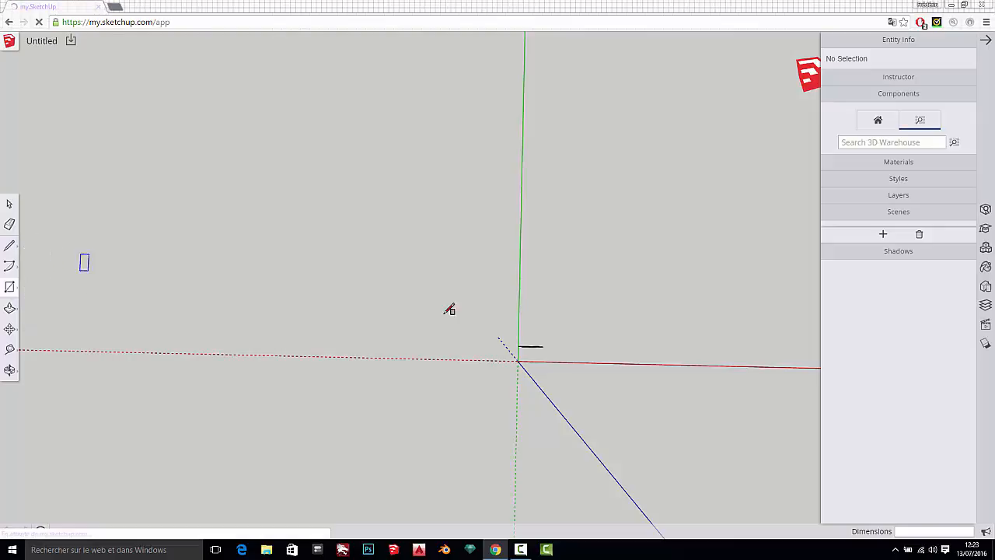
{"action": "left_click", "coordinate": [380, 290]}
{"action": "left_click", "coordinate": [472, 401]}
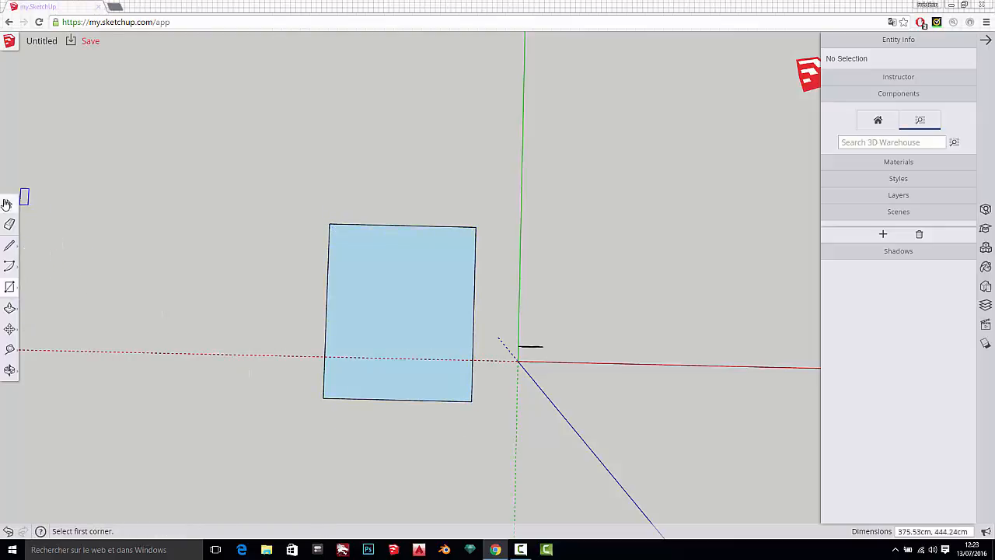
Step: Align the view to the rectangle's face, and erase the whole rectangle
{"action": "left_click", "coordinate": [9, 203]}
{"action": "left_click", "coordinate": [439, 317]}
{"action": "right_click", "coordinate": [403, 274]}
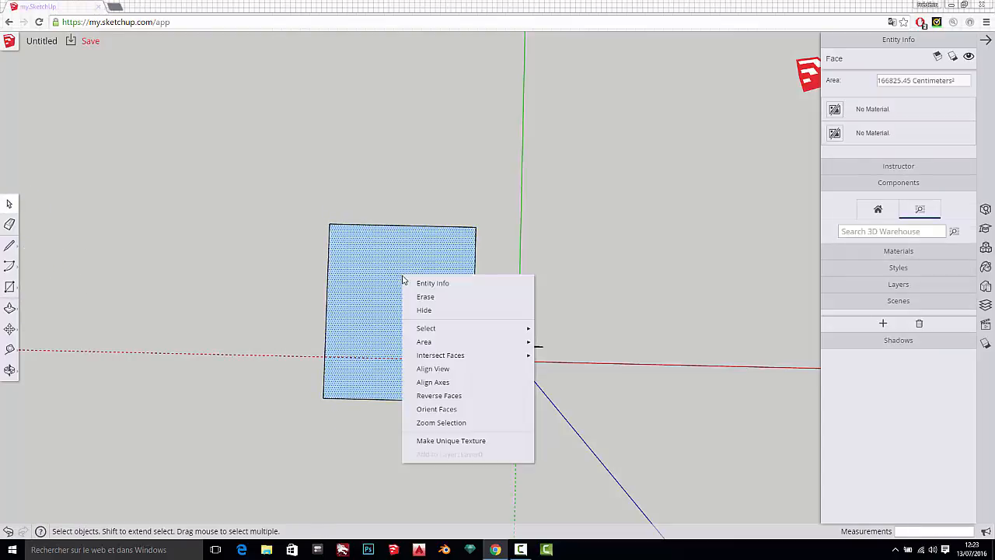
{"action": "left_click", "coordinate": [457, 372]}
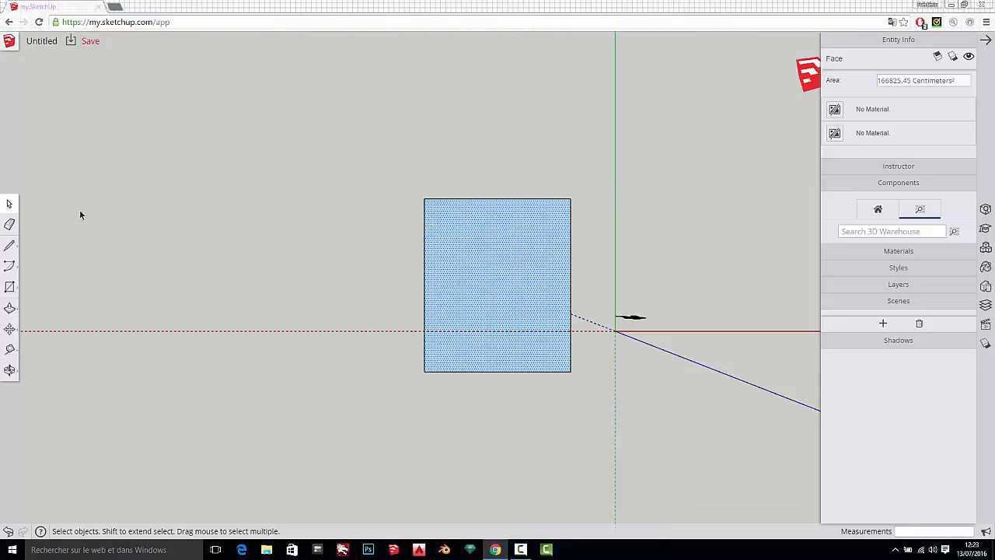
{"action": "left_click", "coordinate": [9, 224]}
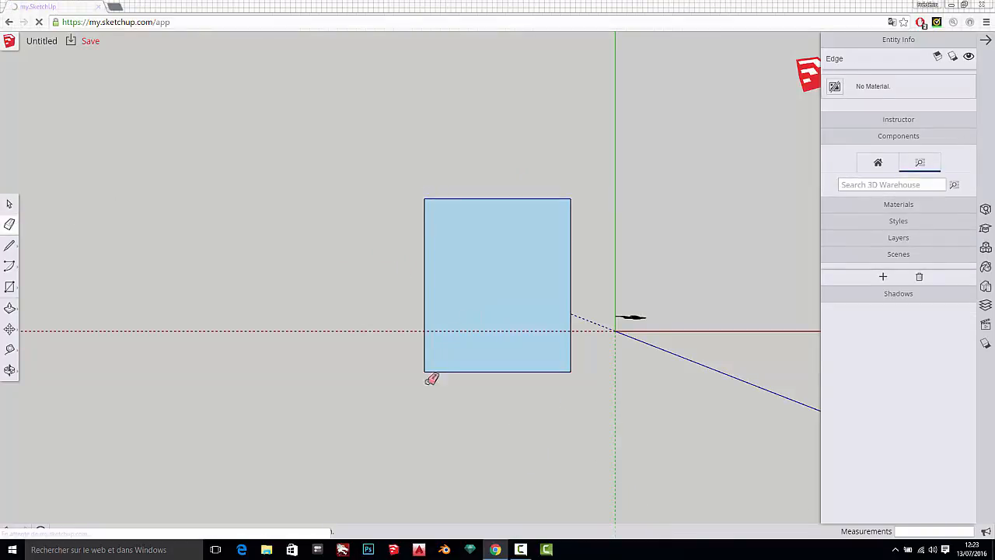
{"action": "mouse_move", "coordinate": [431, 378]}
{"action": "left_mouse_down"}
{"action": "mouse_move", "coordinate": [497, 400]}
{"action": "mouse_move", "coordinate": [581, 329]}
{"action": "mouse_move", "coordinate": [402, 333]}
{"action": "left_mouse_up"}
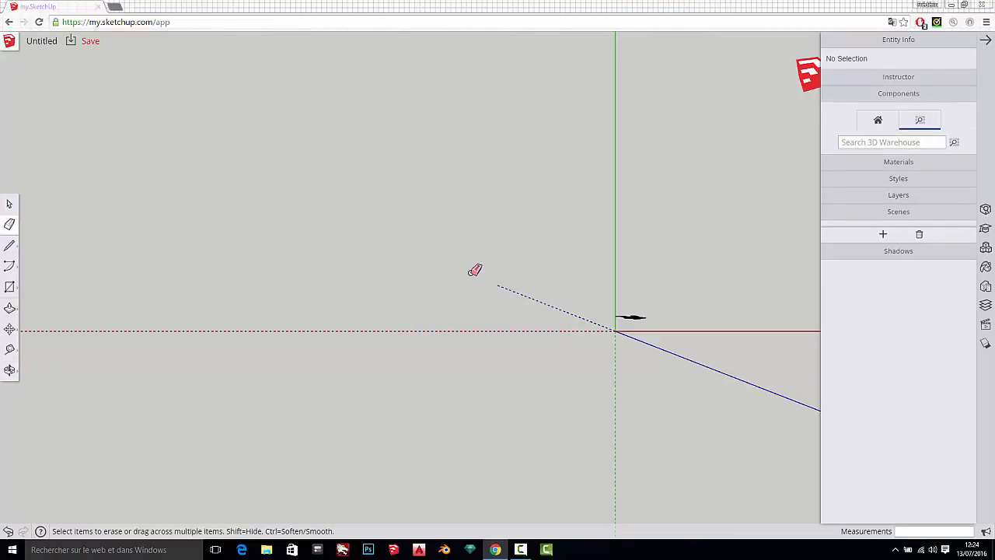
Step: Save the view from above as a new scene, with the eraser put away
{"action": "key", "text": "o"}
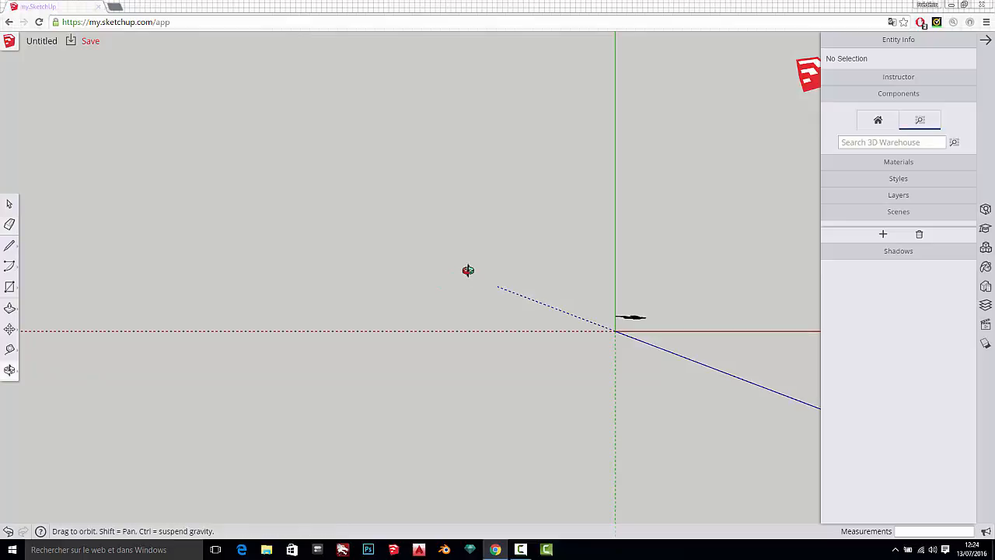
{"action": "left_click_drag", "start_coordinate": [467, 270], "coordinate": [342, 238]}
{"action": "key", "text": "e"}
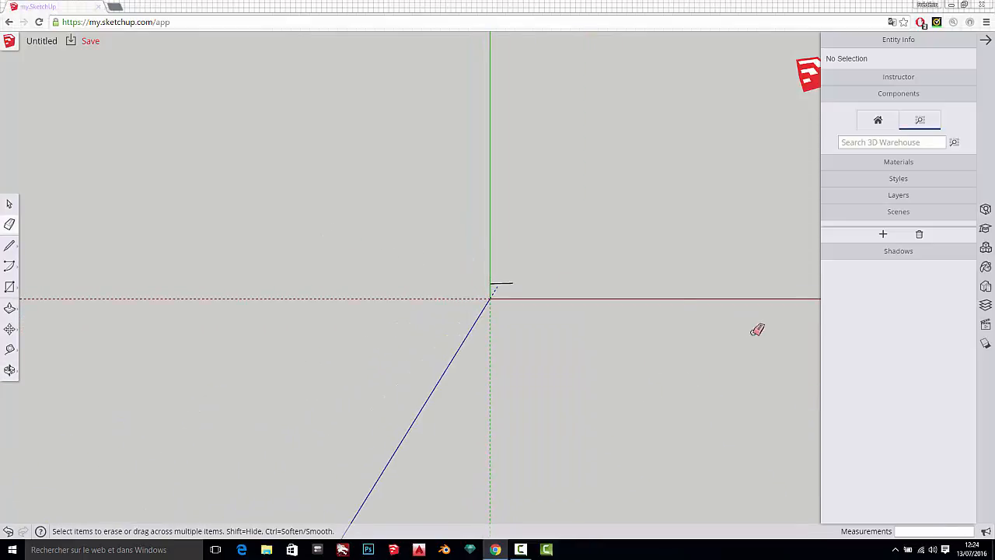
{"action": "left_click", "coordinate": [883, 235]}
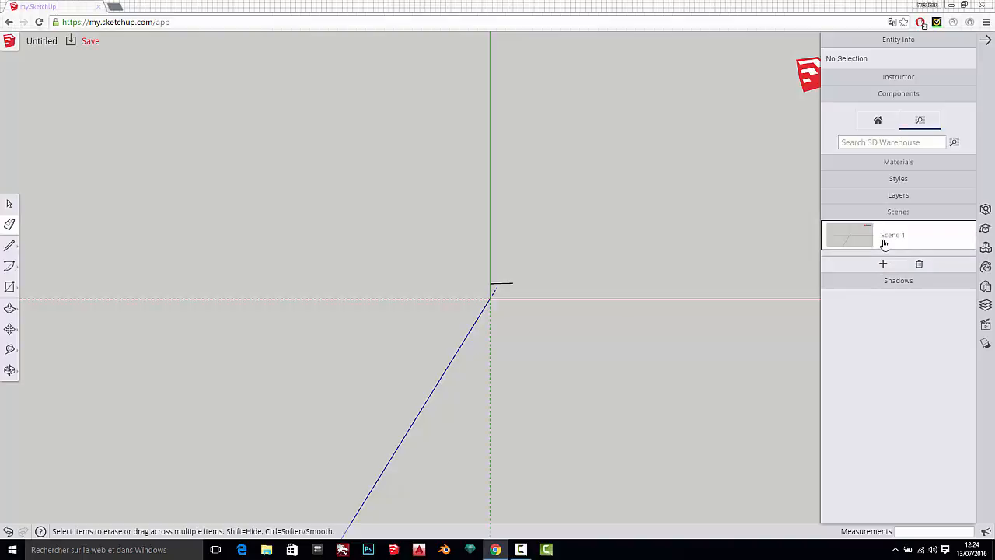
{"action": "left_click", "coordinate": [9, 203]}
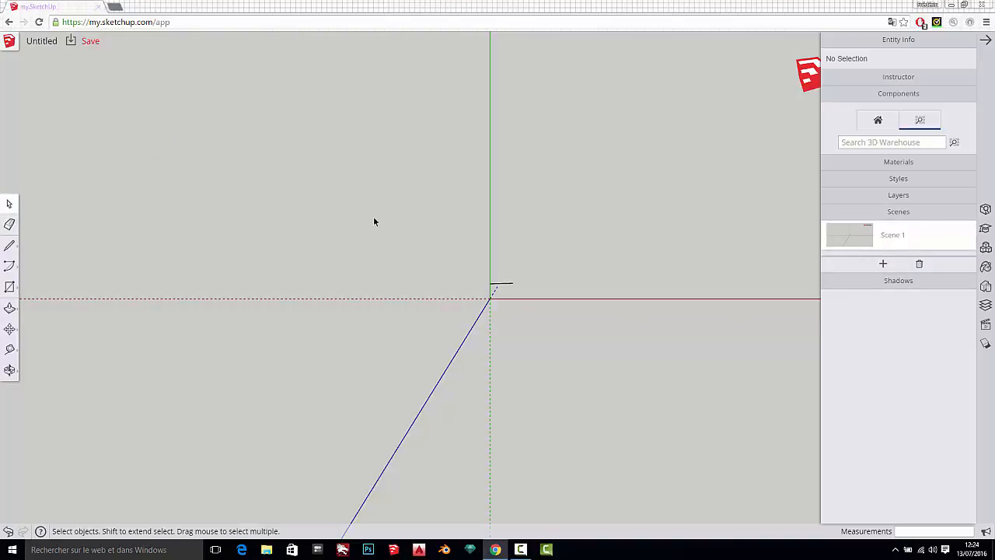
Step: Draw a rectangle on the ground between the negative red and positive green axes, and set its size to 400 × 400 cm
{"action": "middle_click_drag", "start_coordinate": [373, 221], "coordinate": [364, 223]}
{"action": "left_click", "coordinate": [10, 287]}
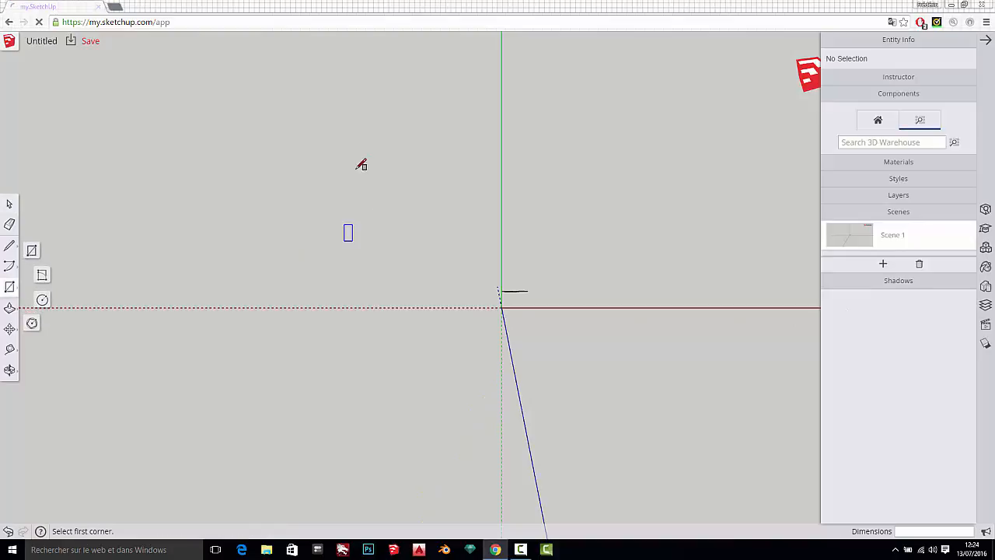
{"action": "left_click", "coordinate": [253, 112]}
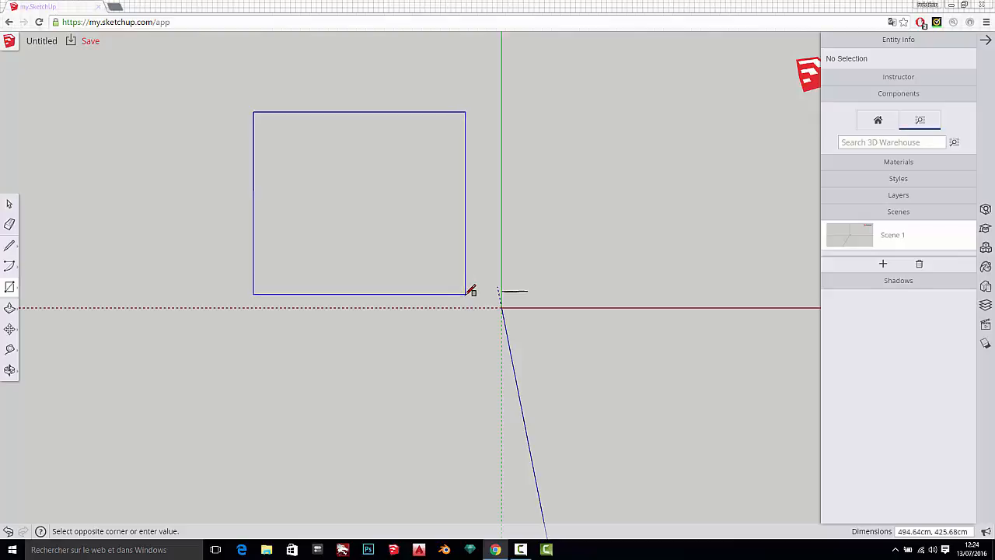
{"action": "left_click", "coordinate": [468, 297]}
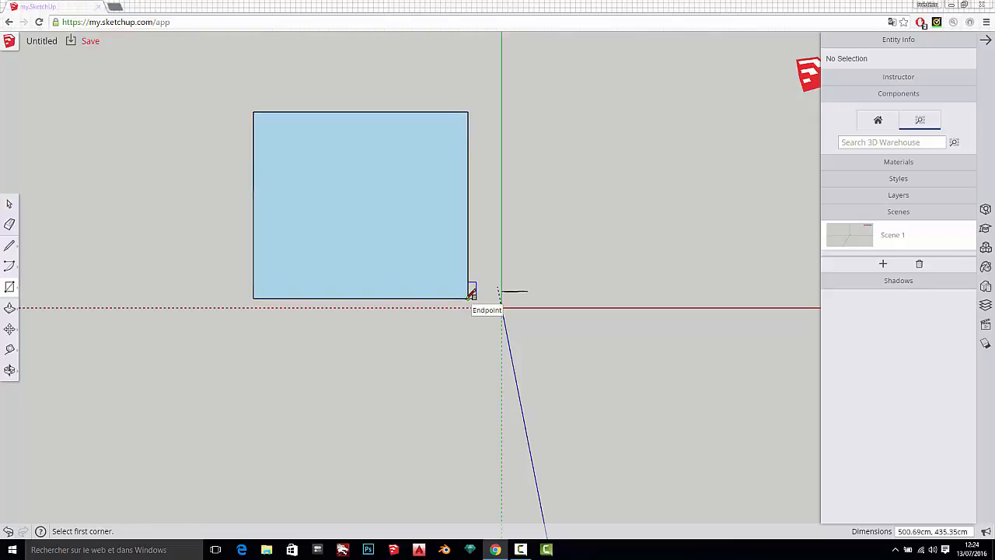
{"action": "type", "text": "400,400"}
{"action": "key", "text": "Return"}
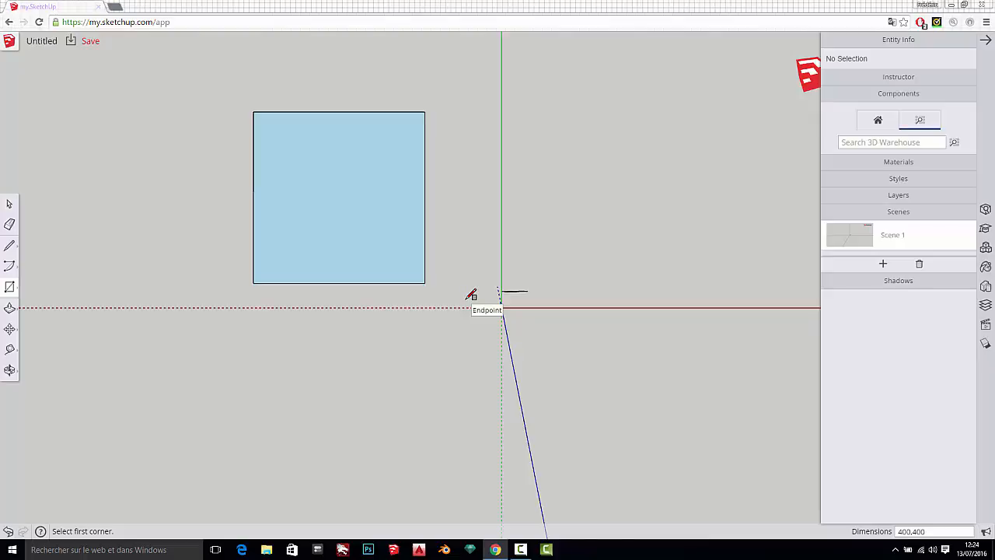
{"action": "scroll", "coordinate": [470, 295], "scroll_direction": "up", "scroll_amount": 1}
{"action": "left_click", "coordinate": [12, 203]}
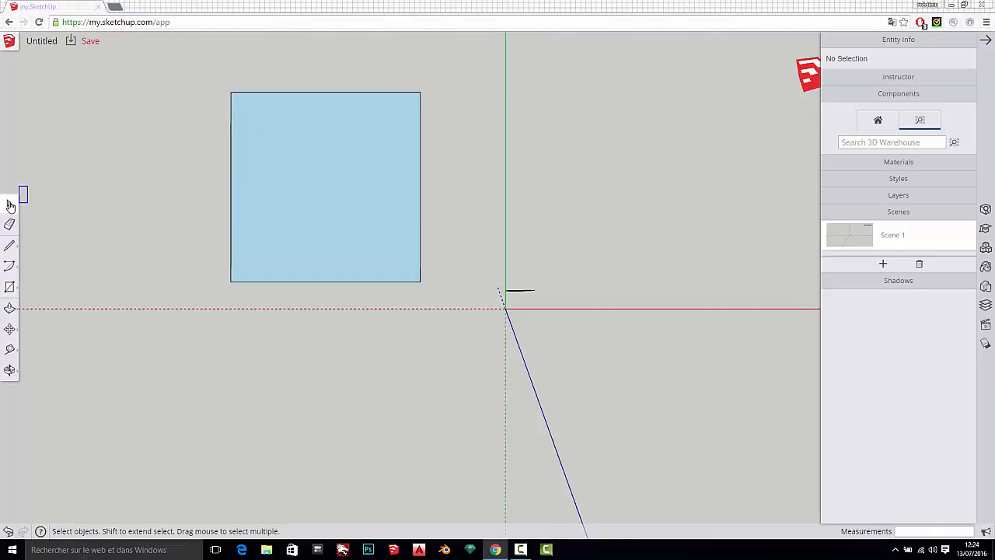
Step: Offset the 400 cm square's outline outward to form a narrow border around it
{"action": "scroll", "coordinate": [425, 270], "scroll_direction": "down", "scroll_amount": 3}
{"action": "scroll", "coordinate": [344, 199], "scroll_direction": "up", "scroll_amount": 3}
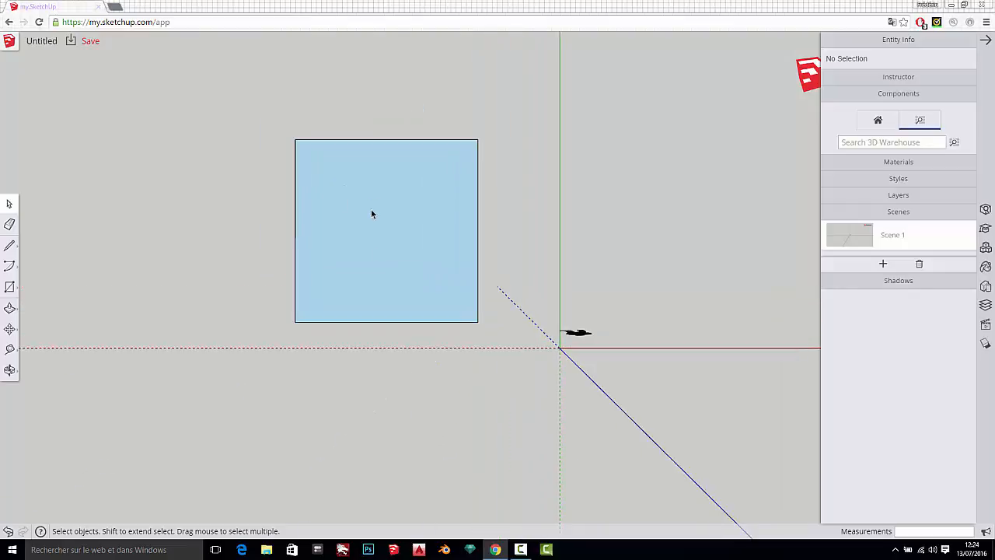
{"action": "scroll", "coordinate": [400, 227], "scroll_direction": "up", "scroll_amount": 2}
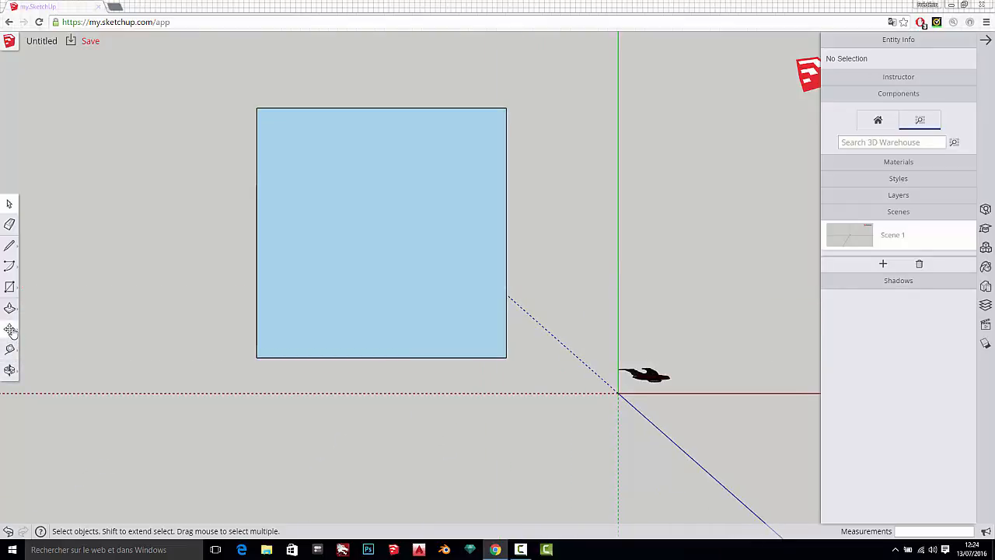
{"action": "left_click", "coordinate": [10, 330]}
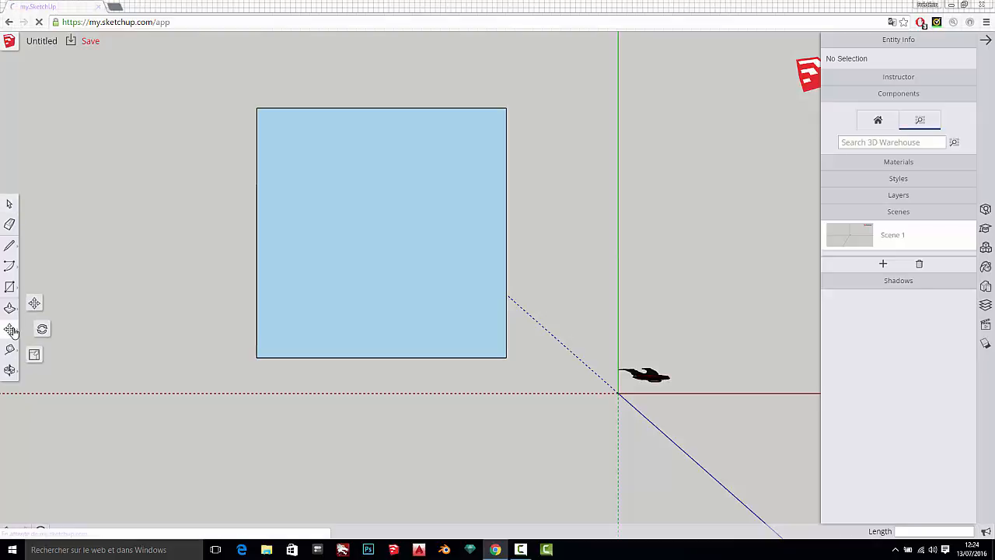
{"action": "left_click", "coordinate": [11, 310]}
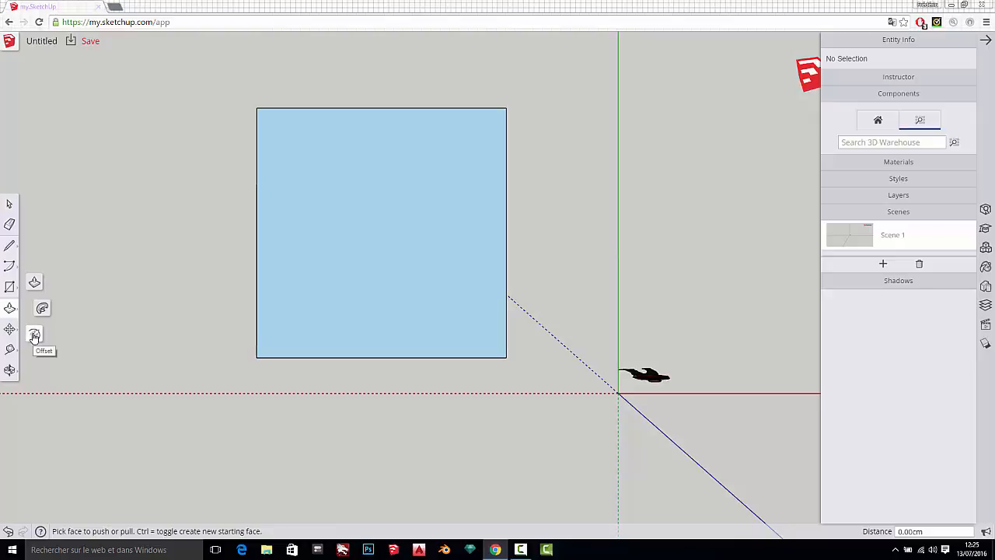
{"action": "left_click", "coordinate": [34, 336]}
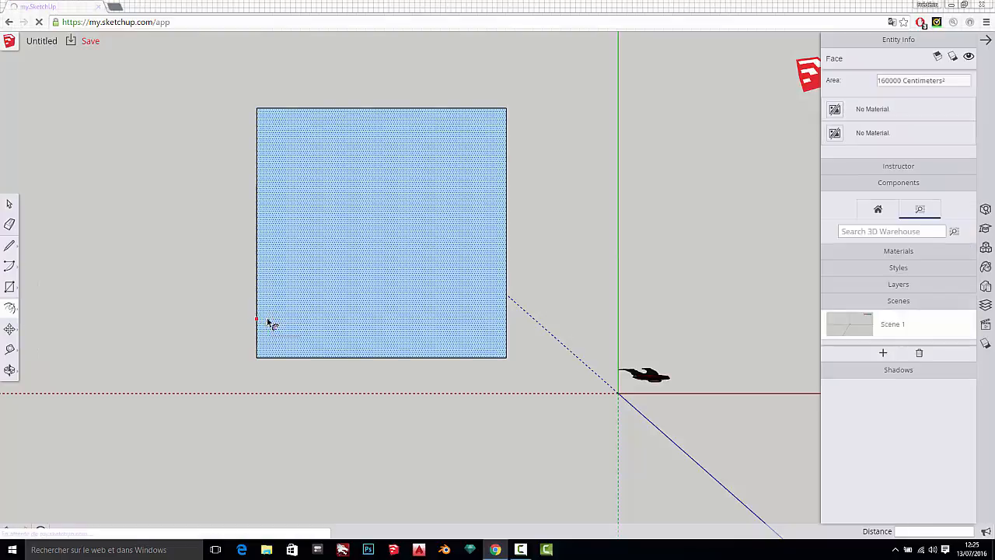
{"action": "left_click", "coordinate": [262, 323]}
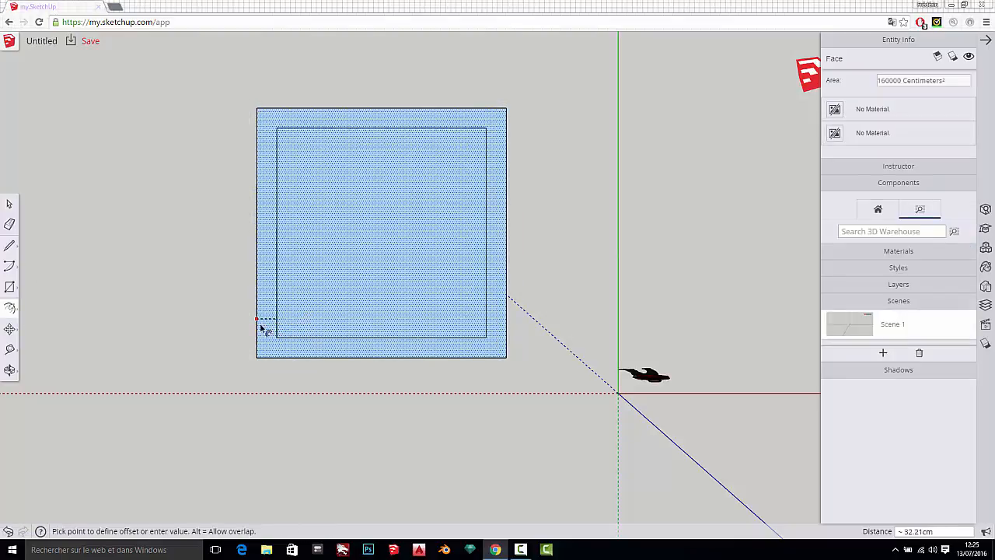
{"action": "left_click", "coordinate": [229, 340]}
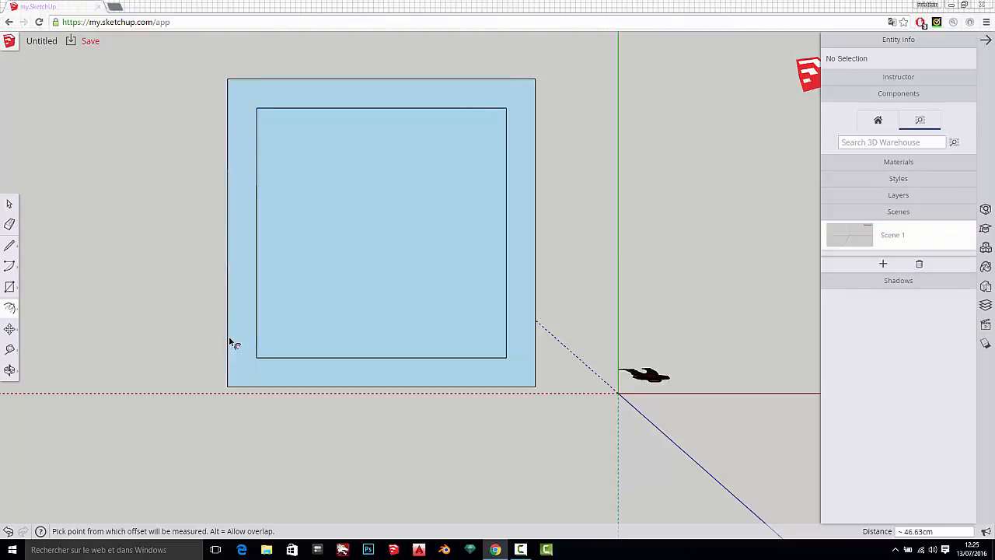
{"action": "key", "text": "Return"}
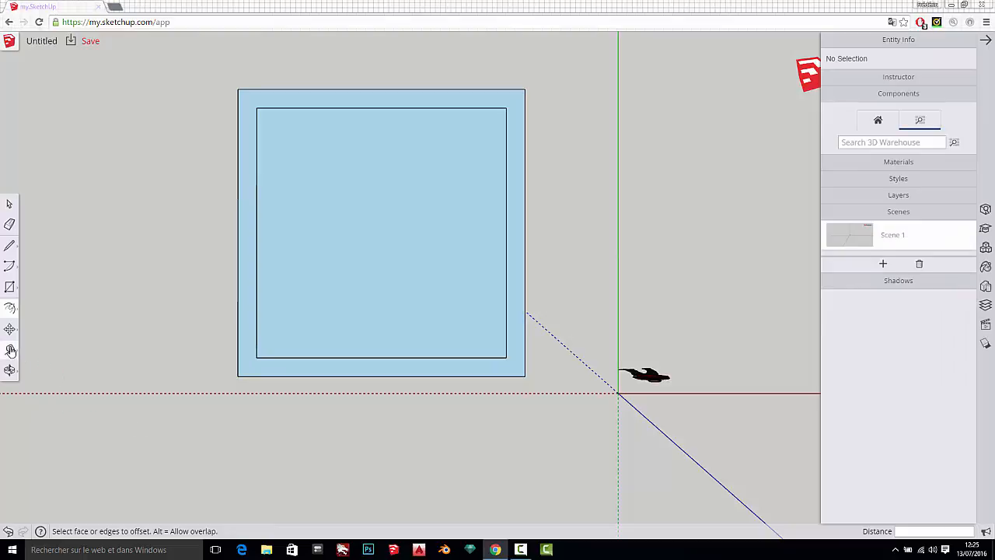
Step: Place a guide line 50 cm inside the inner square's edge nearest the green axis, and a parallel one 90 cm further in
{"action": "left_click", "coordinate": [11, 351]}
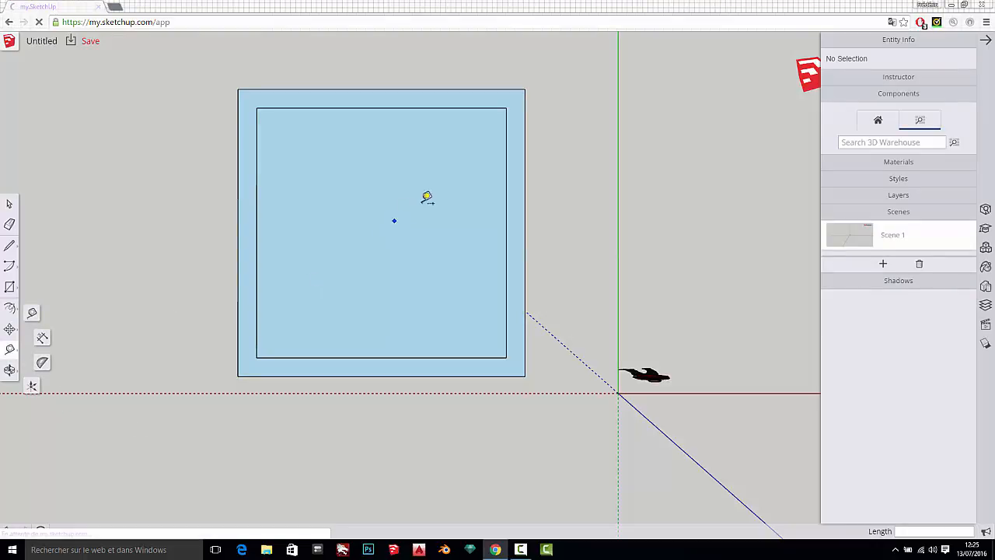
{"action": "left_click", "coordinate": [507, 160]}
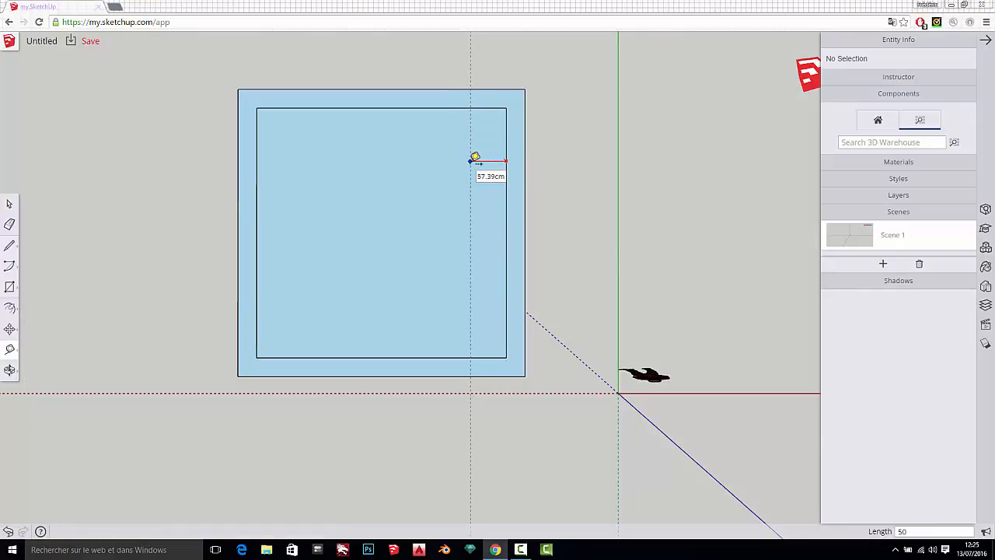
{"action": "key", "text": "Return"}
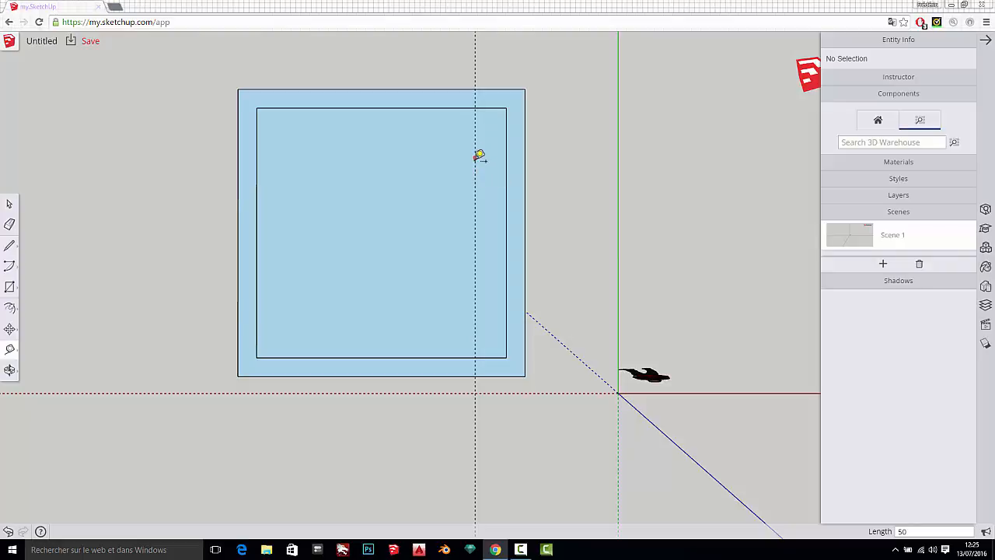
{"action": "left_click", "coordinate": [475, 274]}
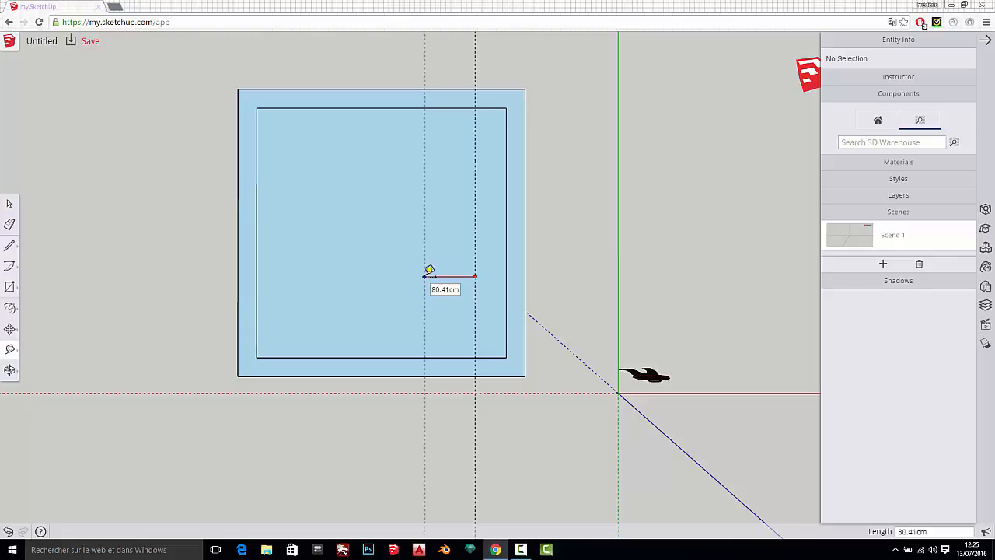
{"action": "key", "text": "Return"}
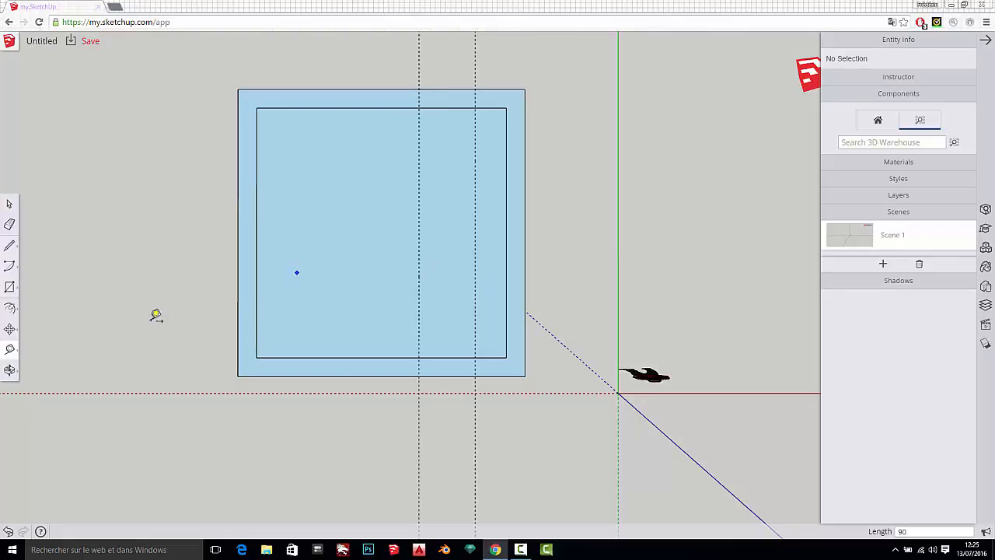
Step: Draw a 90 × 30 cm rectangle across the border strip nearest the red axis, between the two guide lines
{"action": "left_click", "coordinate": [11, 289]}
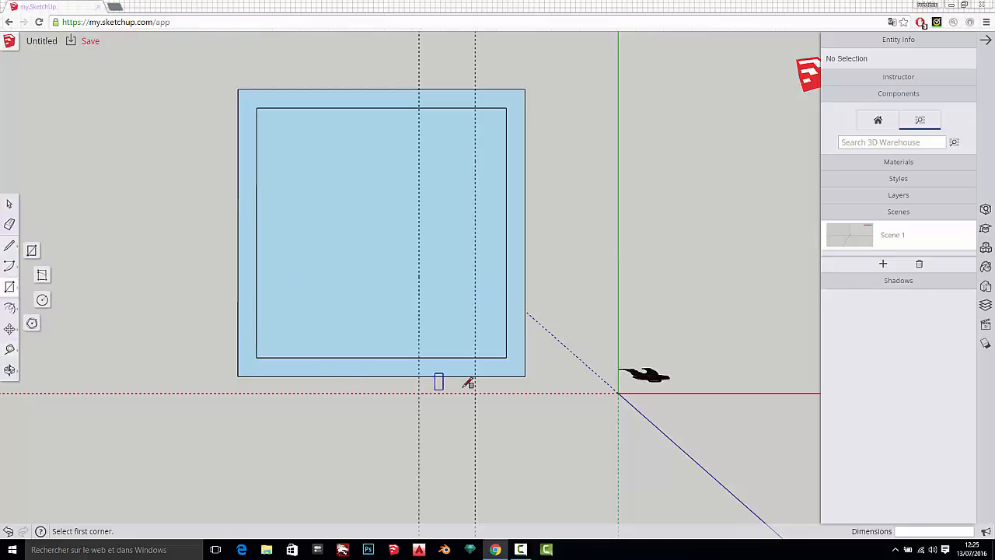
{"action": "left_click", "coordinate": [419, 358]}
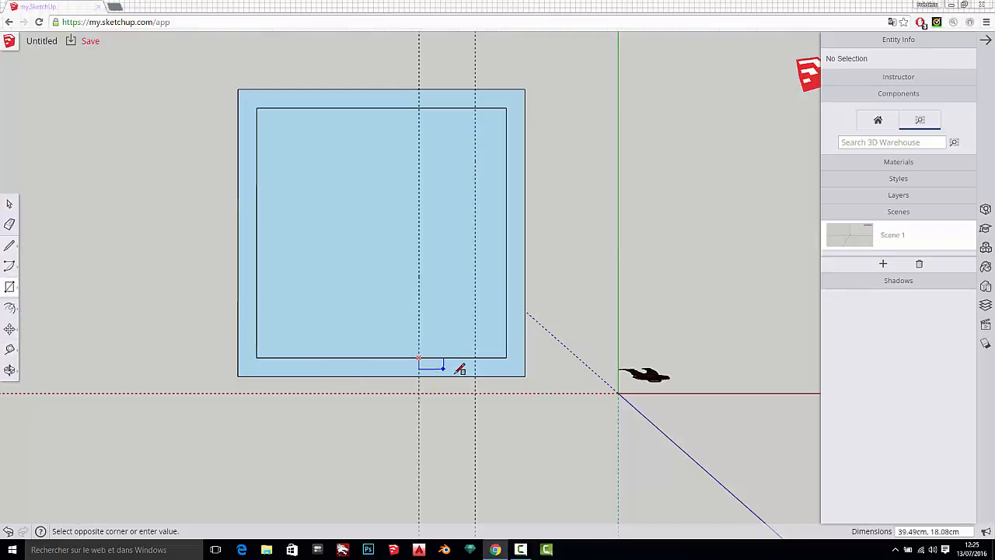
{"action": "key", "text": "Escape"}
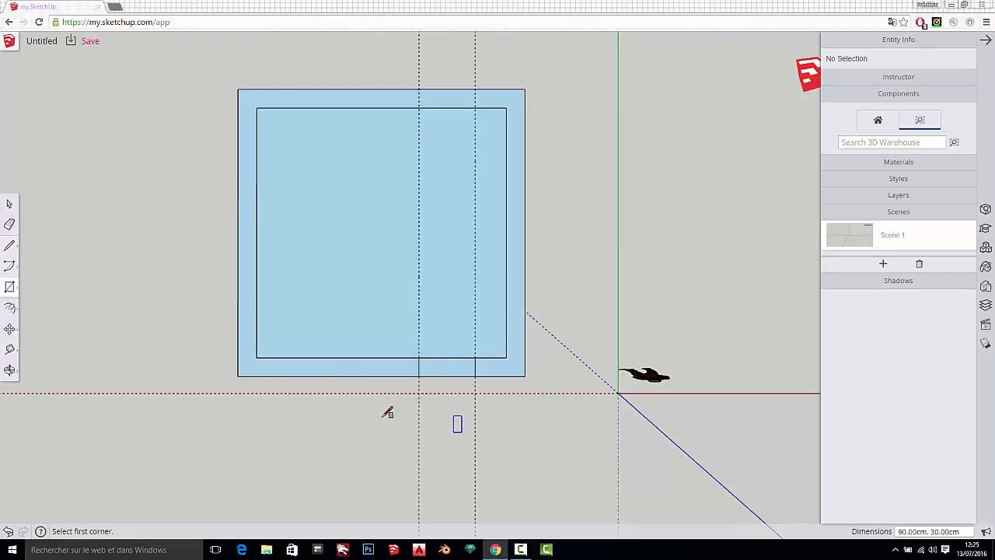
Step: Erase both guide lines crossing the square
{"action": "left_click", "coordinate": [10, 223]}
{"action": "left_click_drag", "start_coordinate": [397, 257], "coordinate": [479, 246]}
{"action": "key", "text": "space"}
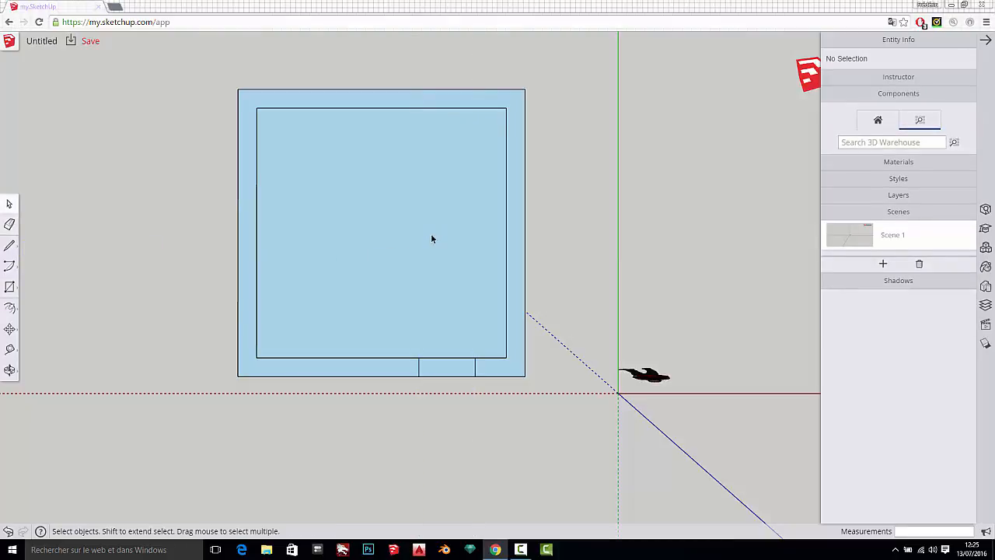
{"action": "key", "text": "e"}
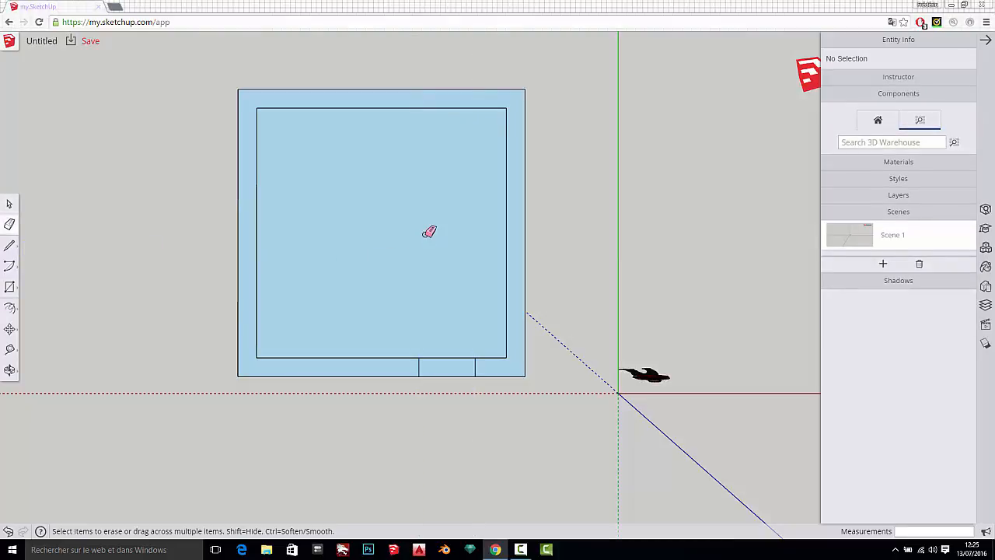
{"action": "key", "text": "l"}
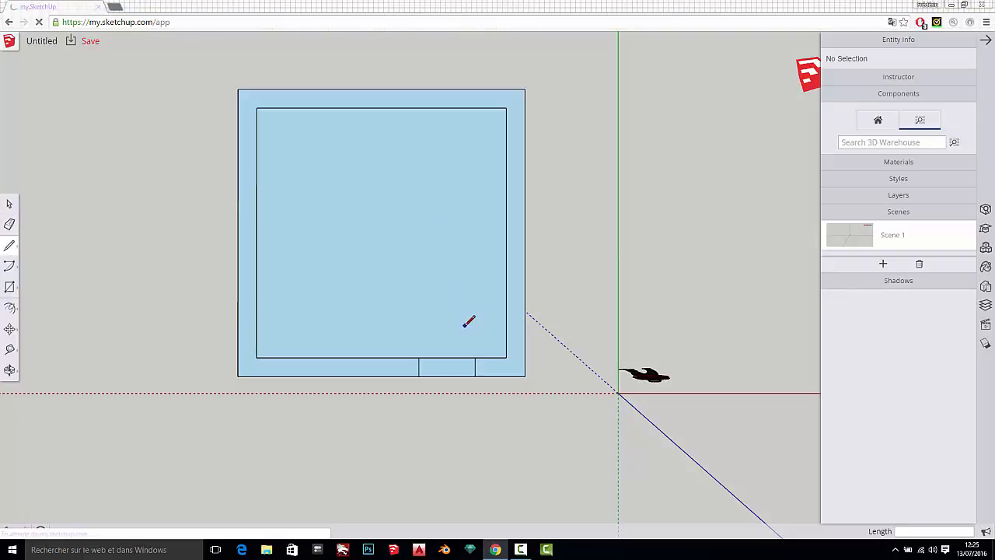
Step: Draw two rectangles across the border strip farthest from the green axis, about 70 × 30 cm and 76 × 30 cm
{"action": "left_click", "coordinate": [10, 287]}
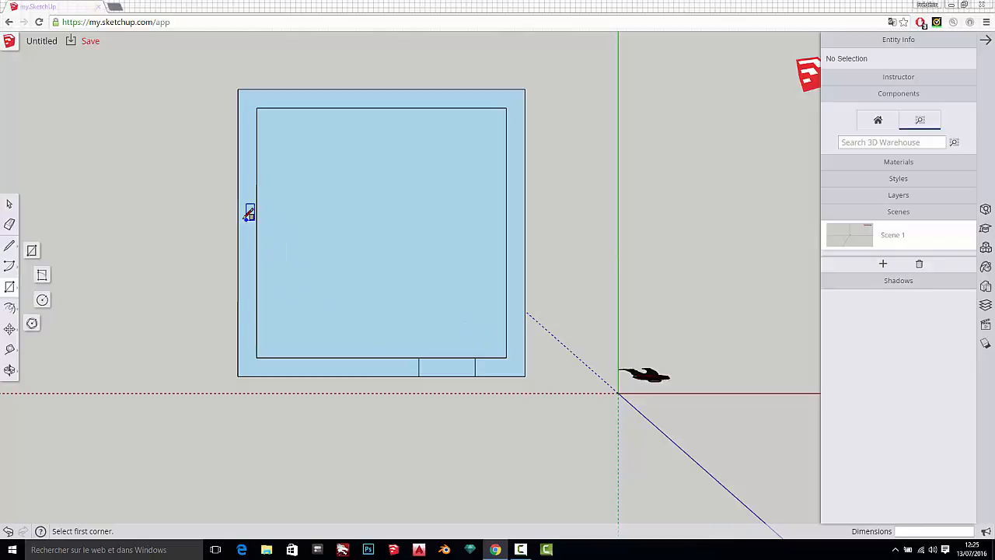
{"action": "left_click", "coordinate": [238, 318]}
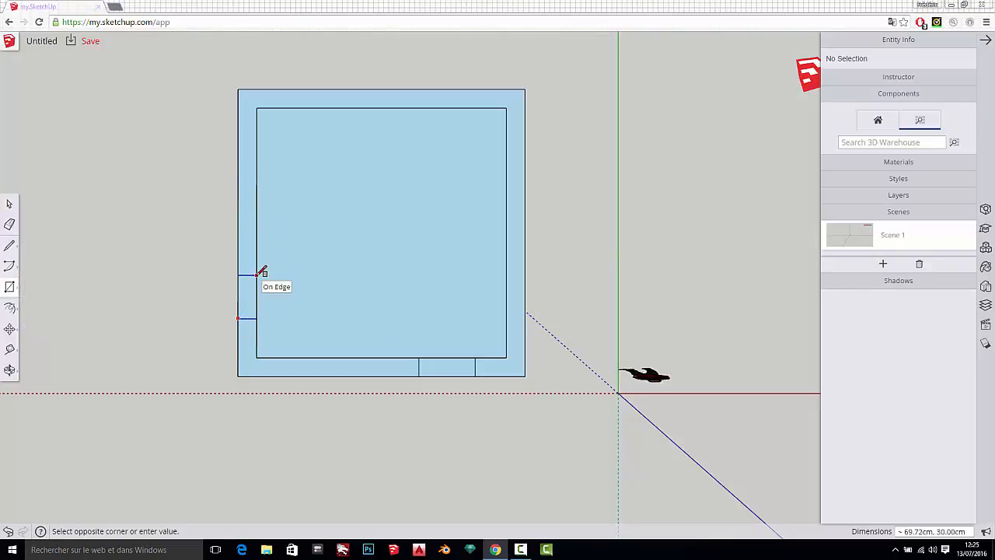
{"action": "left_click", "coordinate": [257, 274]}
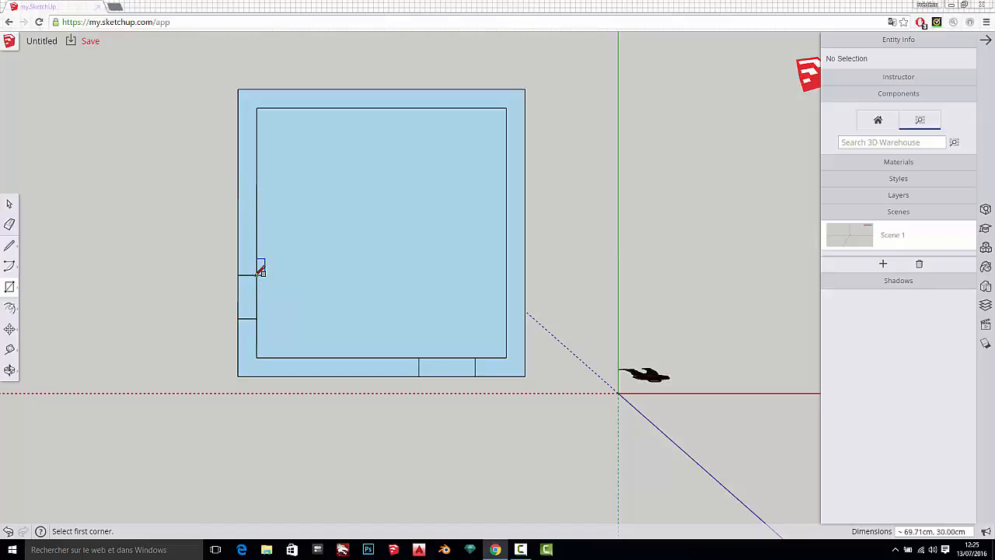
{"action": "left_click", "coordinate": [239, 205]}
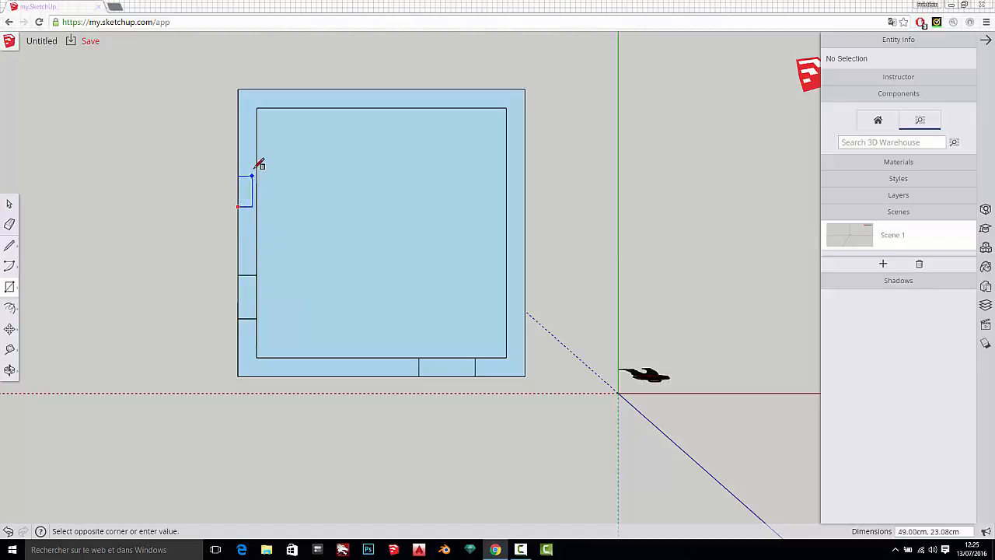
{"action": "left_click", "coordinate": [258, 159]}
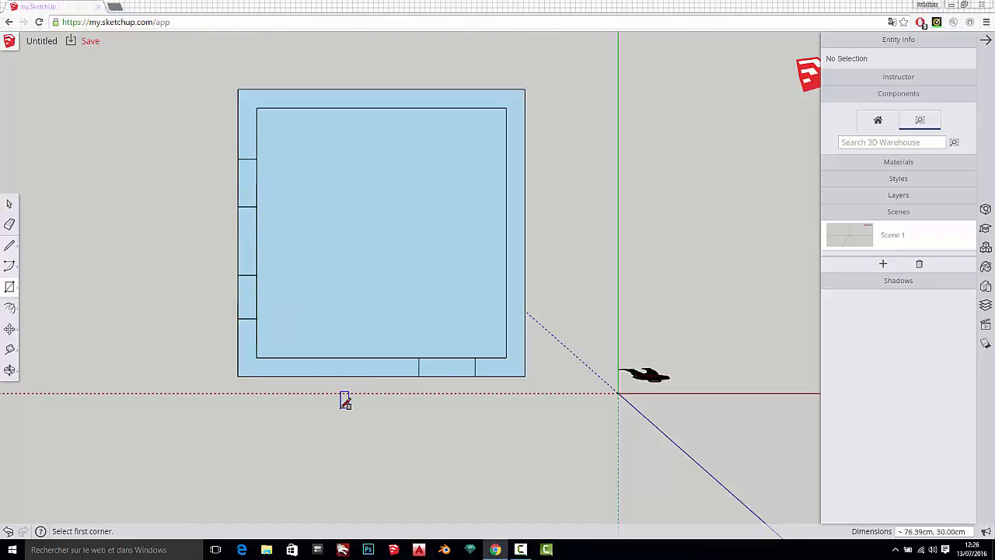
Step: Draw a rectangle of about 127 × 30 cm across the border strip nearest the green axis
{"action": "left_click", "coordinate": [506, 183]}
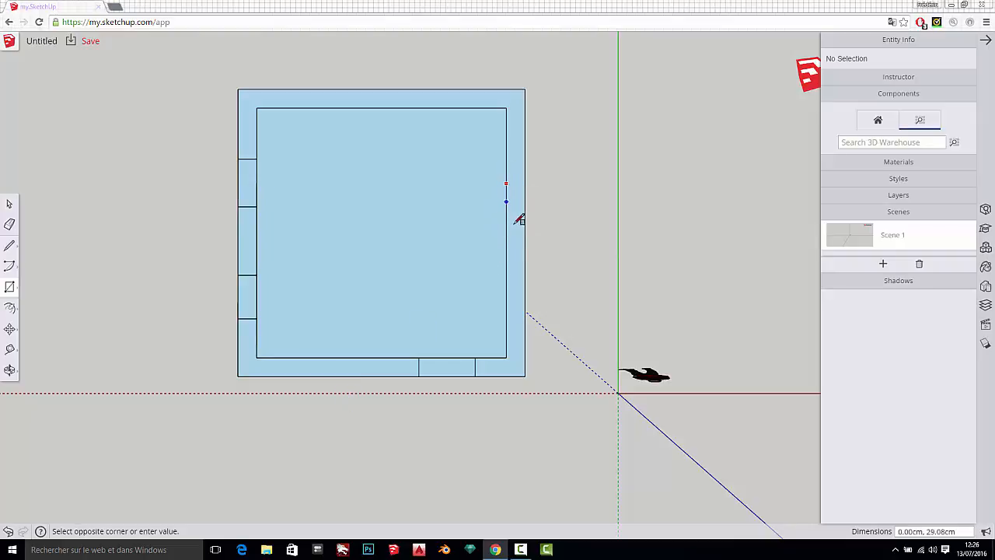
{"action": "left_click", "coordinate": [522, 263]}
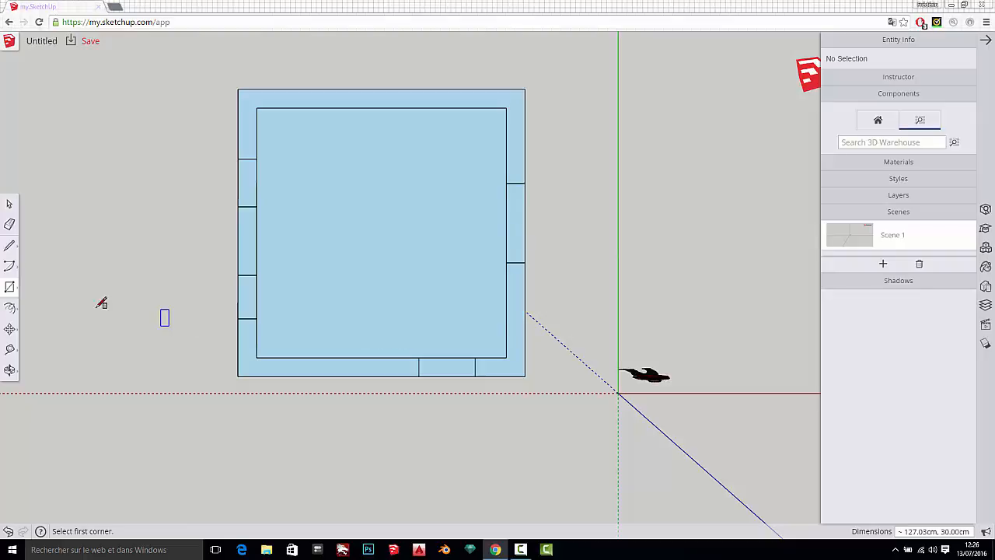
{"action": "left_click", "coordinate": [10, 204]}
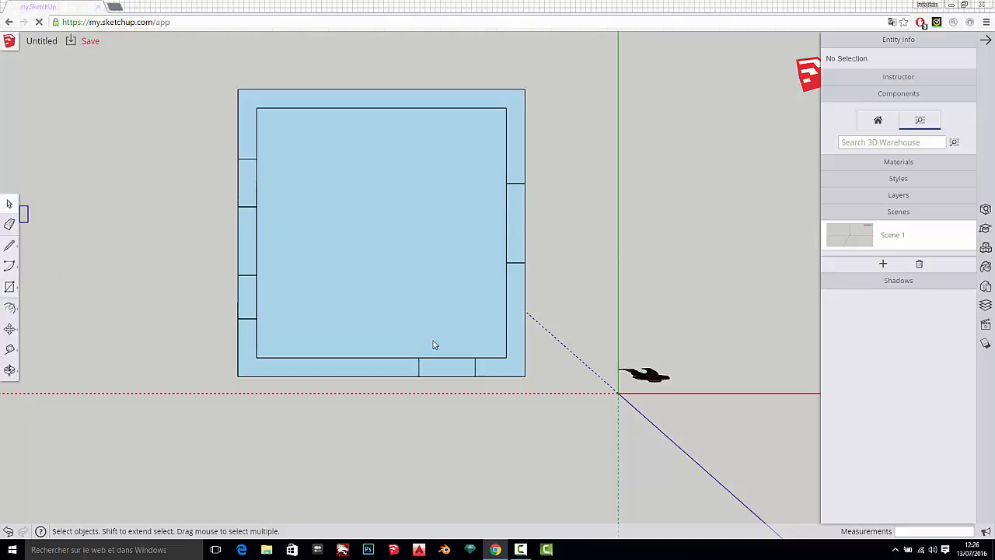
Step: Save an angled perspective view of the whole floor plan as a new scene and make it the active scene
{"action": "middle_click_drag", "start_coordinate": [435, 345], "coordinate": [264, 85]}
{"action": "scroll", "coordinate": [447, 470], "scroll_direction": "down", "scroll_amount": 3}
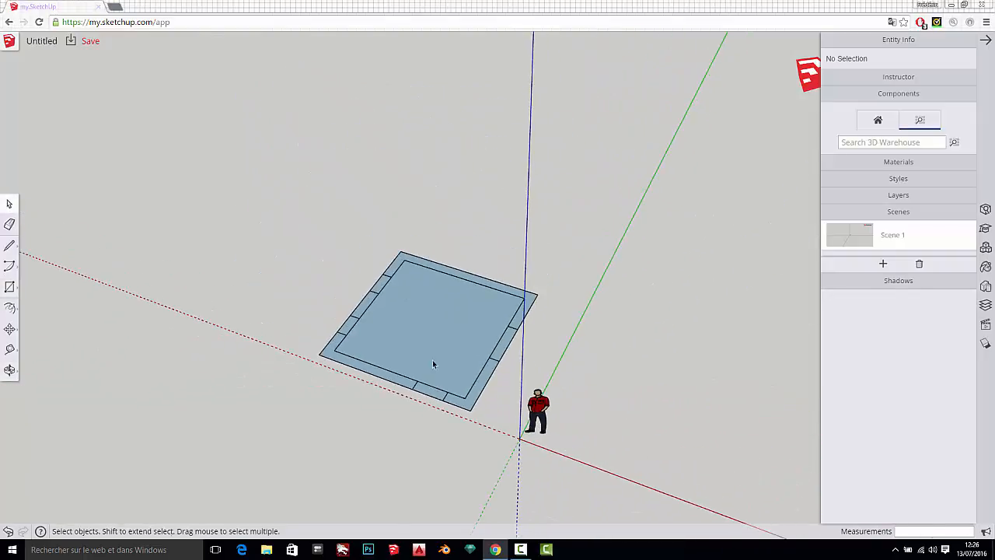
{"action": "scroll", "coordinate": [433, 363], "scroll_direction": "up", "scroll_amount": 3}
{"action": "middle_click_drag", "start_coordinate": [450, 352], "coordinate": [497, 287]}
{"action": "scroll", "coordinate": [498, 288], "scroll_direction": "down", "scroll_amount": 3}
{"action": "scroll", "coordinate": [471, 362], "scroll_direction": "up", "scroll_amount": 4}
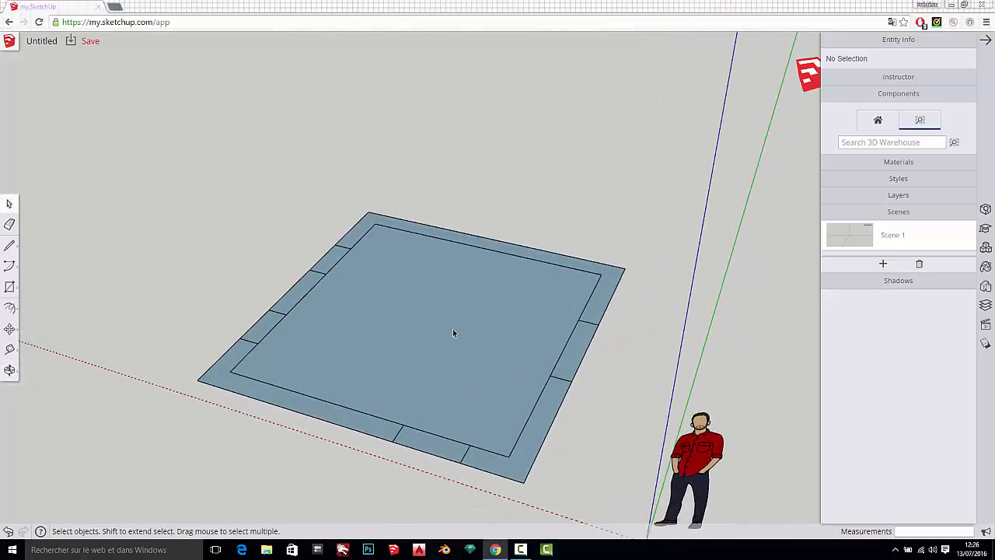
{"action": "scroll", "coordinate": [568, 418], "scroll_direction": "down", "scroll_amount": 3}
{"action": "scroll", "coordinate": [444, 362], "scroll_direction": "up", "scroll_amount": 3}
{"action": "middle_click_drag", "start_coordinate": [429, 369], "coordinate": [452, 362]}
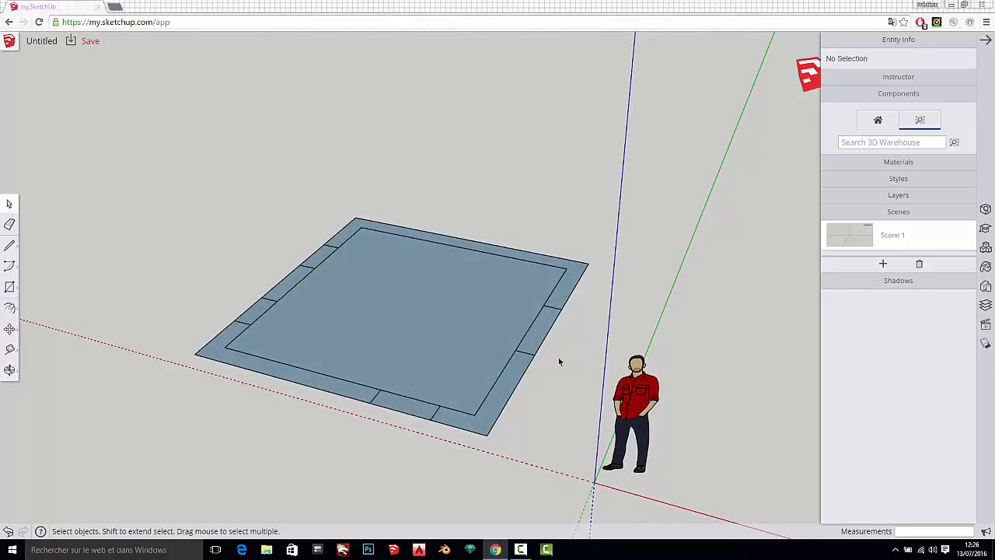
{"action": "left_click", "coordinate": [883, 265]}
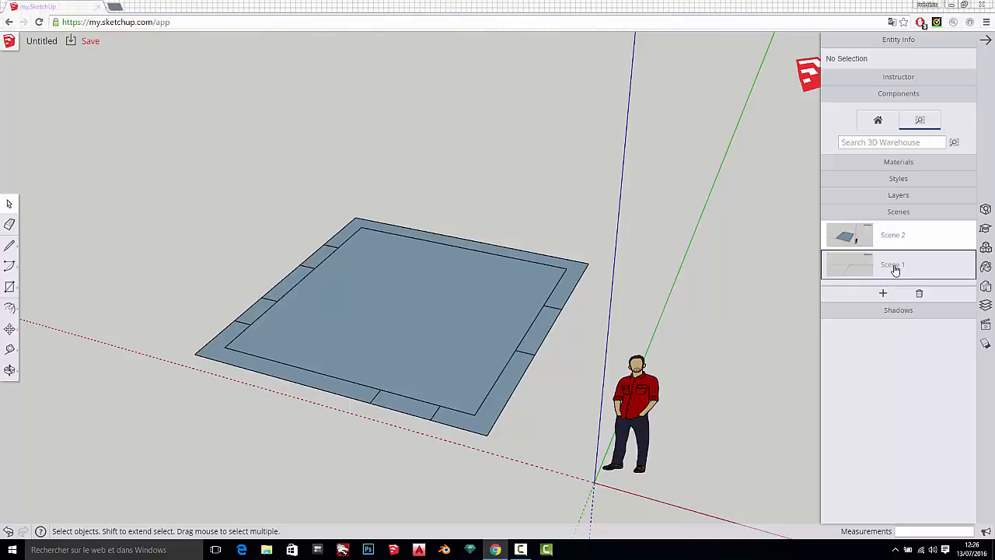
{"action": "left_click", "coordinate": [894, 235]}
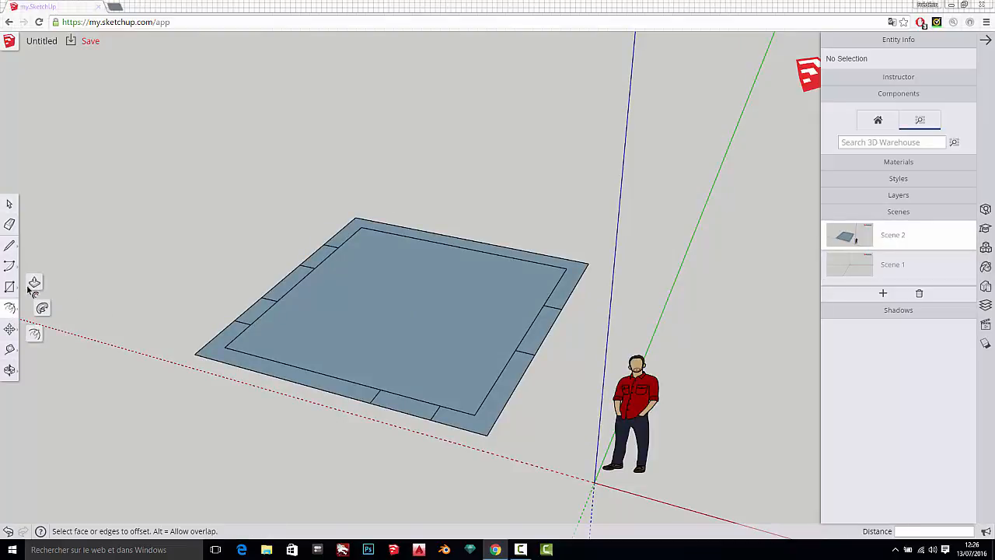
Step: Push/Pull the four border sections between the marked openings up 250 cm to form the walls
{"action": "left_click", "coordinate": [33, 283]}
{"action": "left_click_drag", "start_coordinate": [355, 222], "coordinate": [351, 116]}
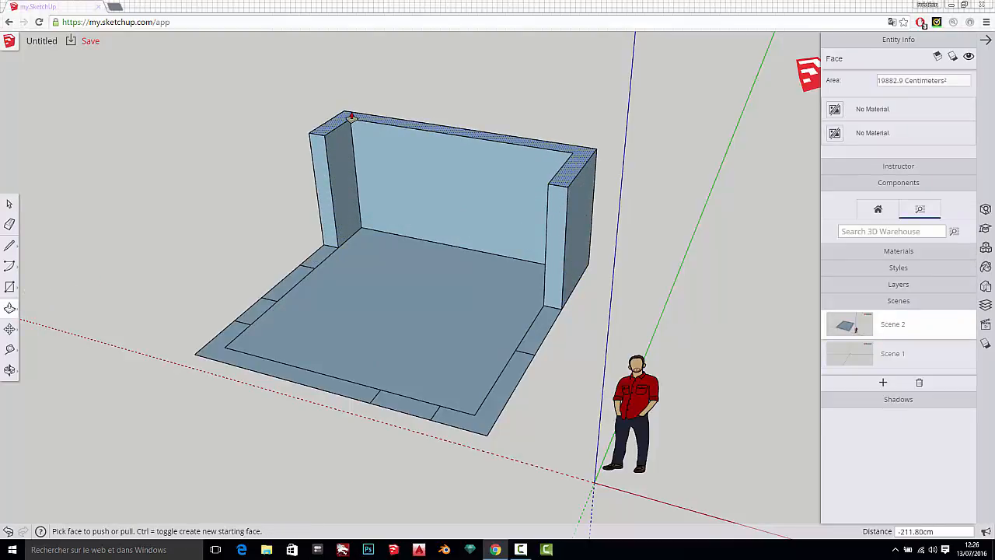
{"action": "key", "text": "Return"}
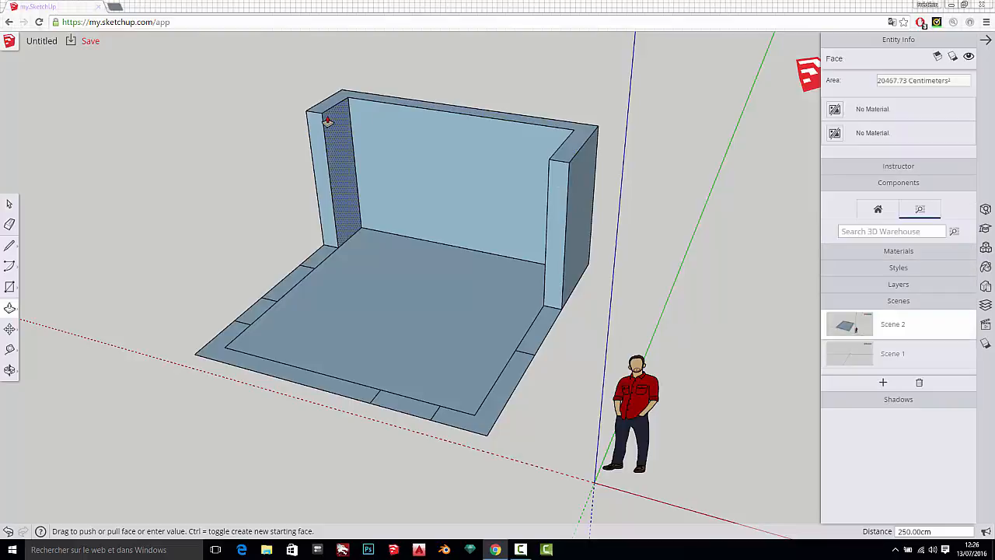
{"action": "double_click", "coordinate": [289, 283]}
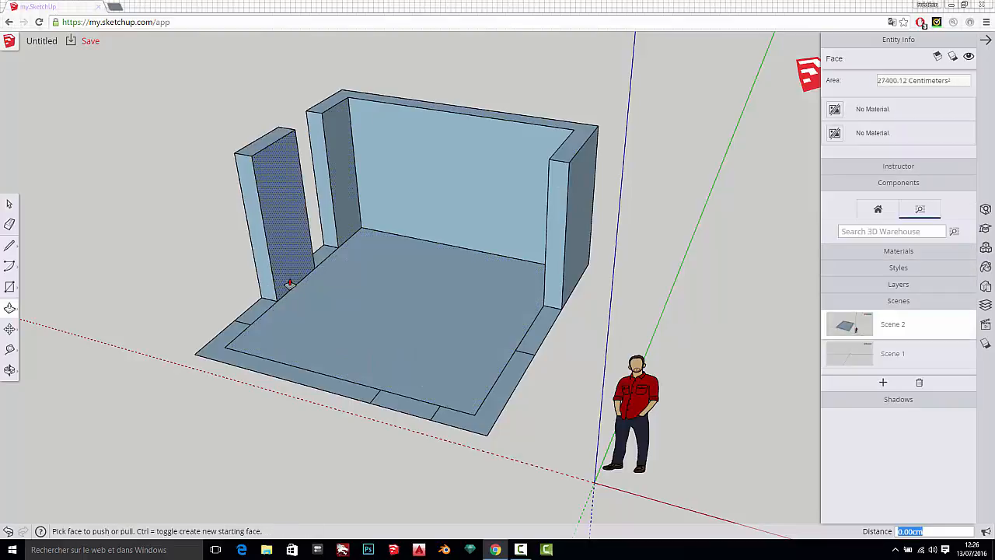
{"action": "double_click", "coordinate": [219, 347]}
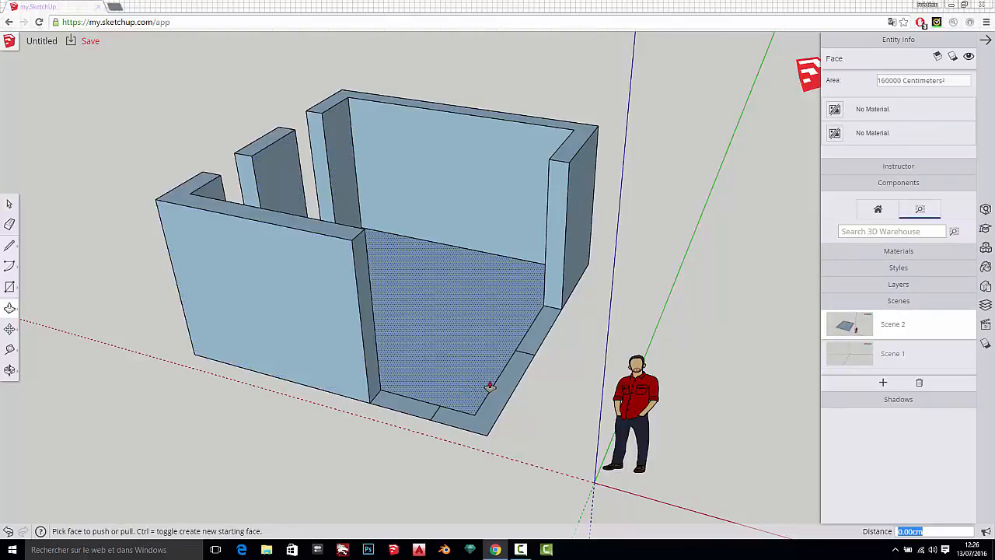
{"action": "double_click", "coordinate": [508, 381]}
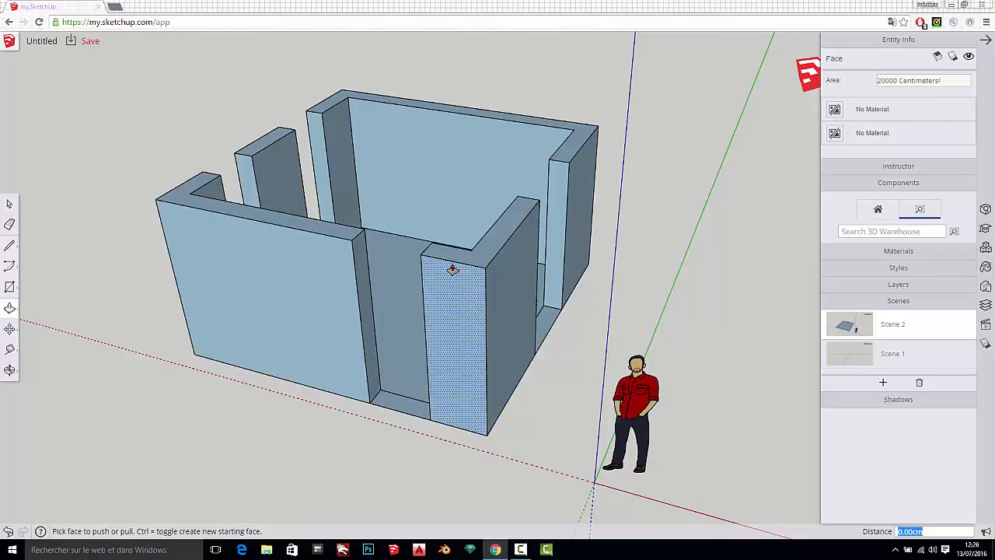
Step: Push/Pull the 90 cm opening's strip up 200 cm, and add a separate 50 cm section above it up to the wall top
{"action": "scroll", "coordinate": [428, 315], "scroll_direction": "up", "scroll_amount": 2}
{"action": "scroll", "coordinate": [412, 418], "scroll_direction": "down", "scroll_amount": 3}
{"action": "middle_click_drag", "start_coordinate": [419, 379], "coordinate": [544, 407]}
{"action": "key", "text": "p"}
{"action": "scroll", "coordinate": [459, 433], "scroll_direction": "up", "scroll_amount": 3}
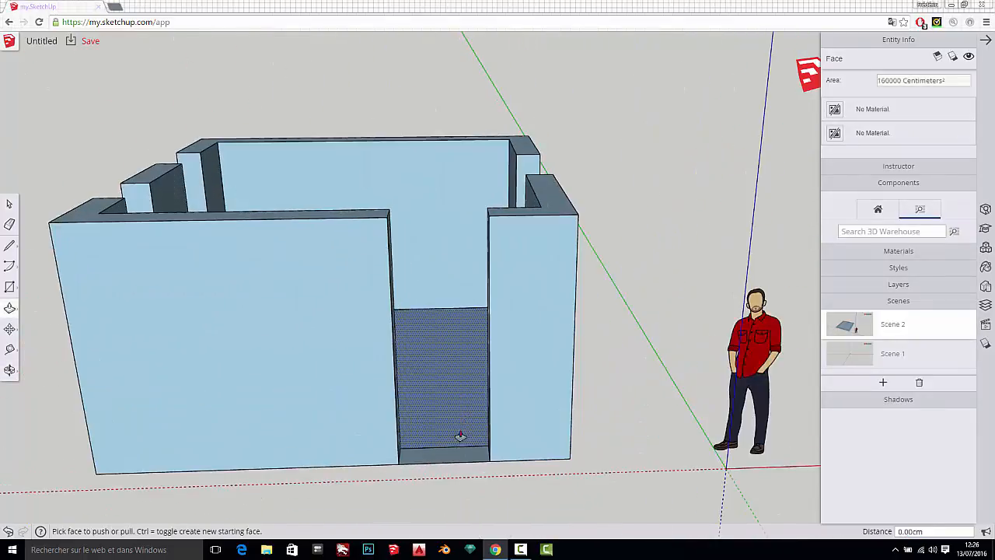
{"action": "left_click_drag", "start_coordinate": [453, 455], "coordinate": [452, 354]}
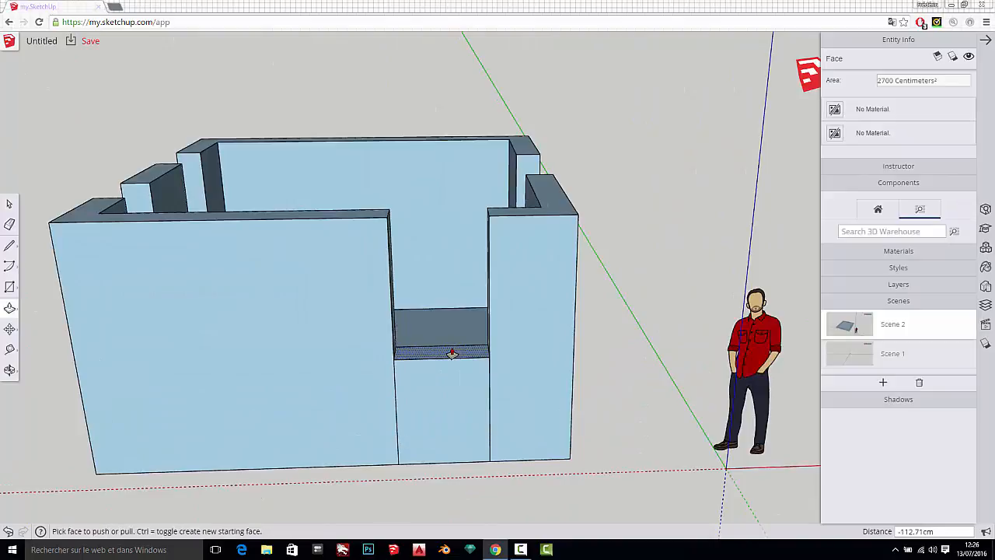
{"action": "type", "text": "200"}
{"action": "key", "text": "Return"}
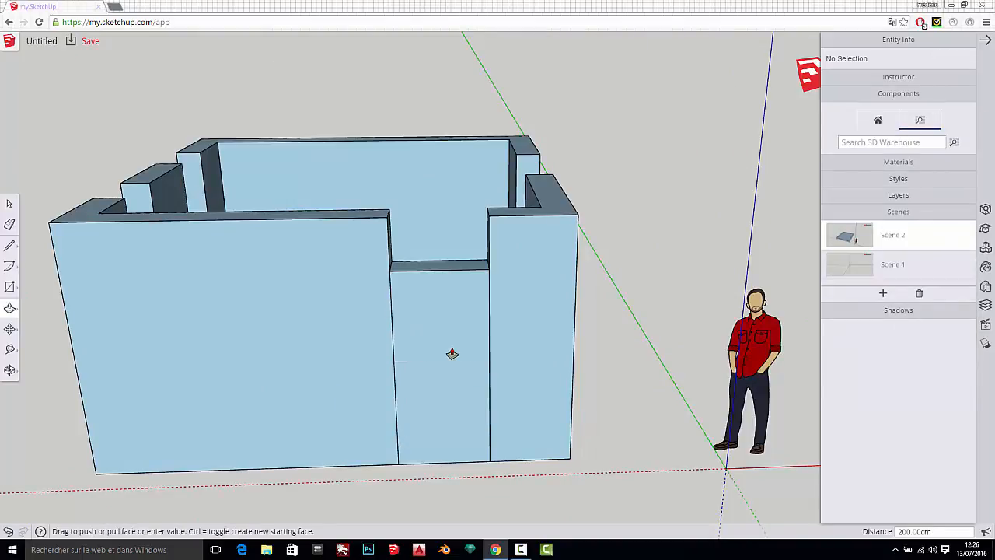
{"action": "middle_click_drag", "start_coordinate": [415, 351], "coordinate": [425, 325]}
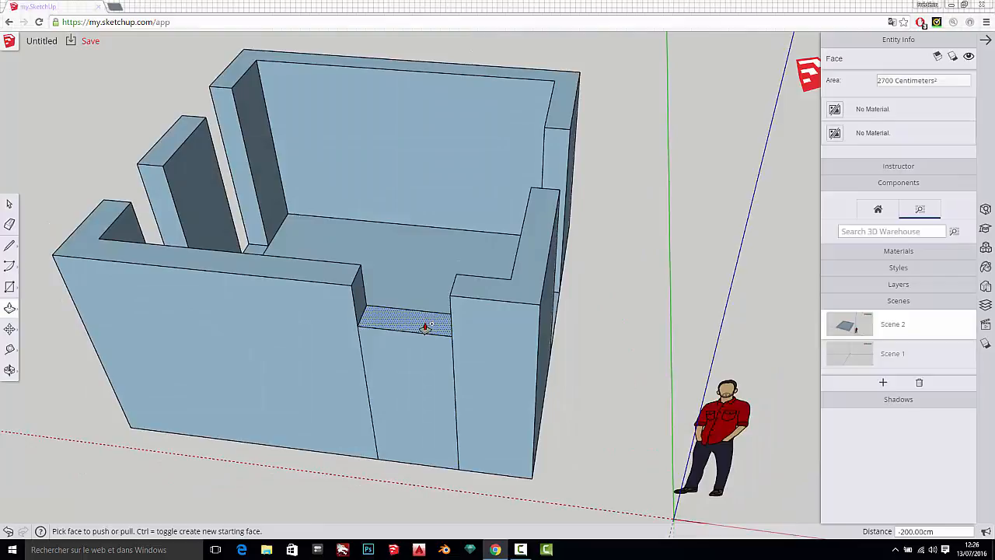
{"action": "left_click_drag", "start_coordinate": [425, 327], "coordinate": [455, 299]}
Step: Raise the strip of the 127 cm opening by 200 cm, and add a separate 50 cm section above it up to the wall top
{"action": "middle_click_drag", "start_coordinate": [579, 363], "coordinate": [195, 390]}
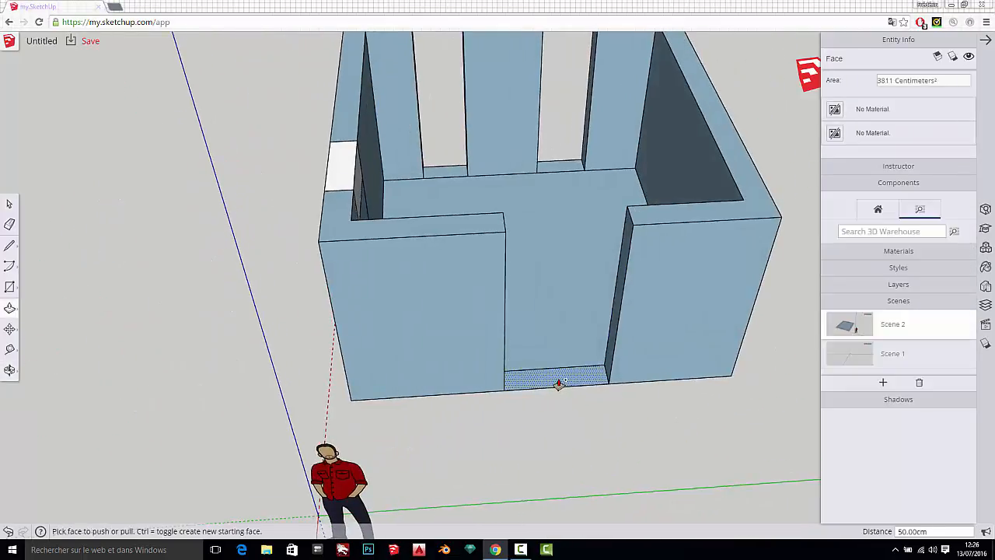
{"action": "left_click_drag", "start_coordinate": [559, 384], "coordinate": [559, 338]}
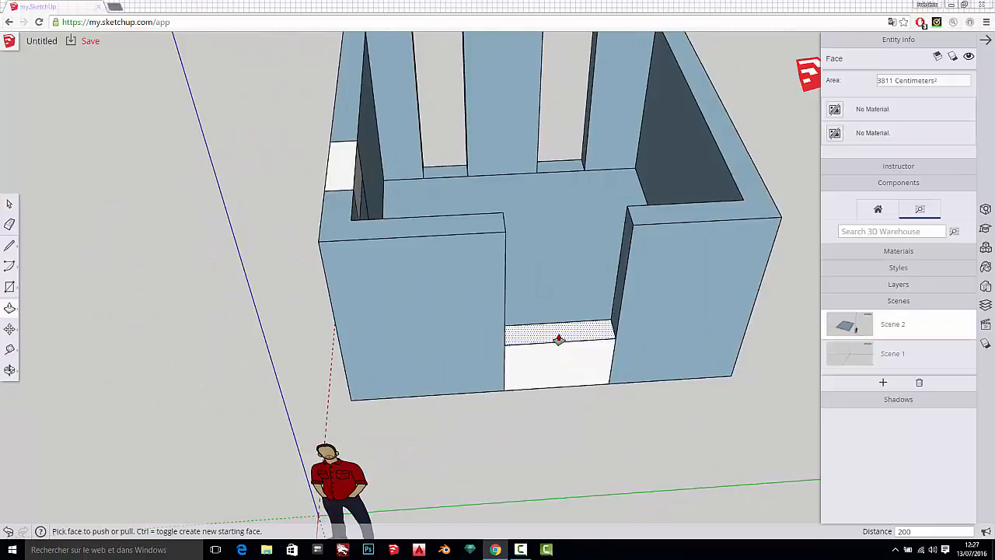
{"action": "type", "text": "200"}
{"action": "key", "text": "Return"}
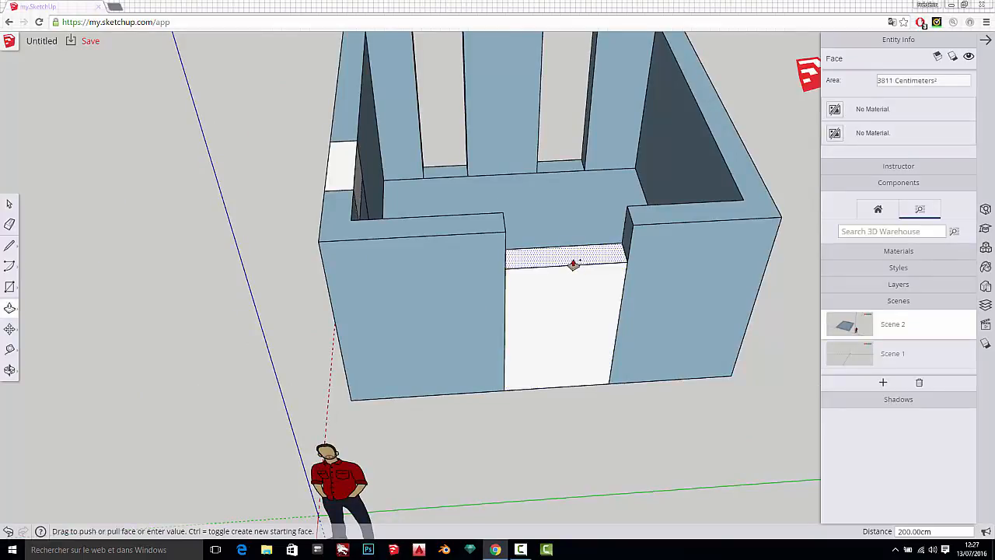
{"action": "left_click", "coordinate": [633, 224]}
Step: Push/Pull the two window-opening strips between the back wall sections up 100 cm to form the sills
{"action": "scroll", "coordinate": [675, 319], "scroll_direction": "down", "scroll_amount": 5}
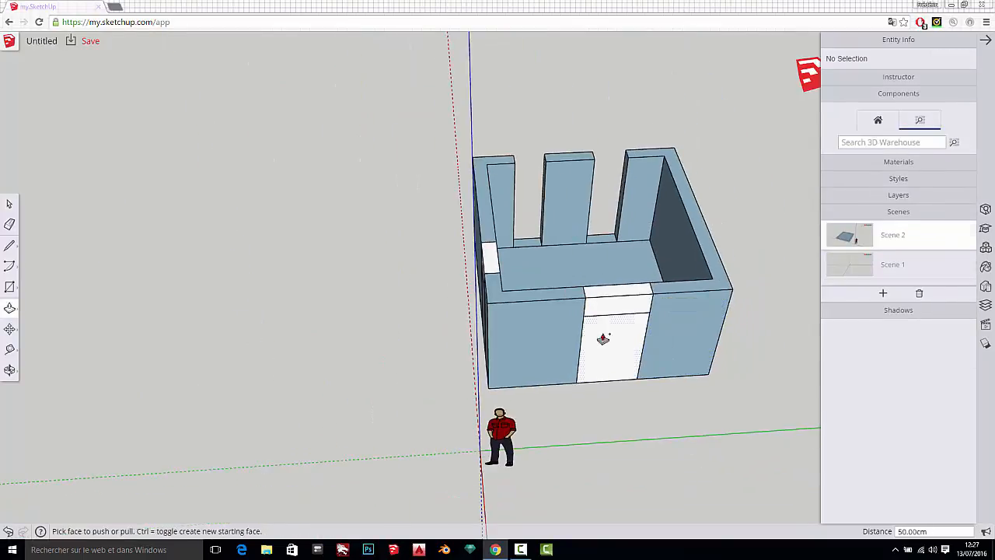
{"action": "scroll", "coordinate": [544, 215], "scroll_direction": "up", "scroll_amount": 10}
{"action": "left_click", "coordinate": [507, 270]}
{"action": "left_click", "coordinate": [508, 266]}
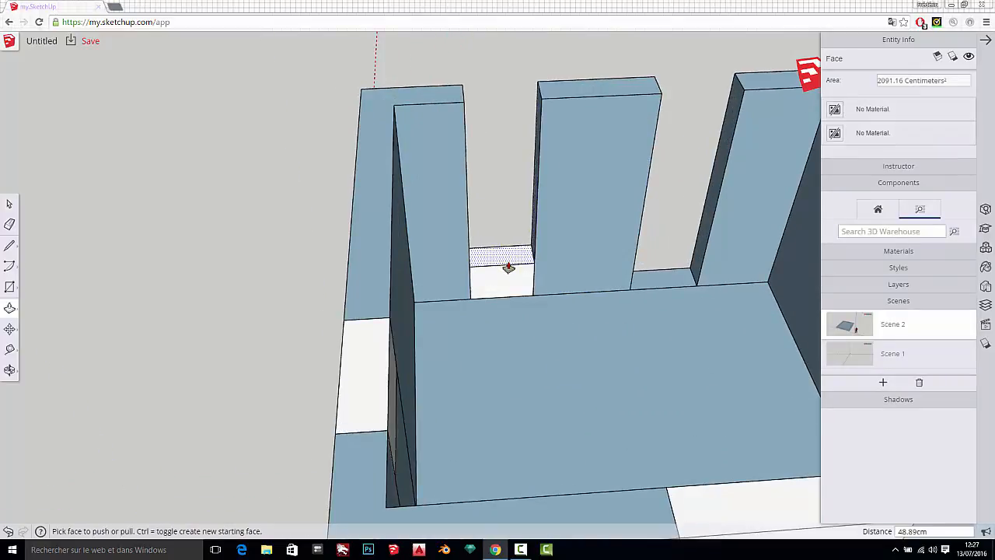
{"action": "key", "text": "Return"}
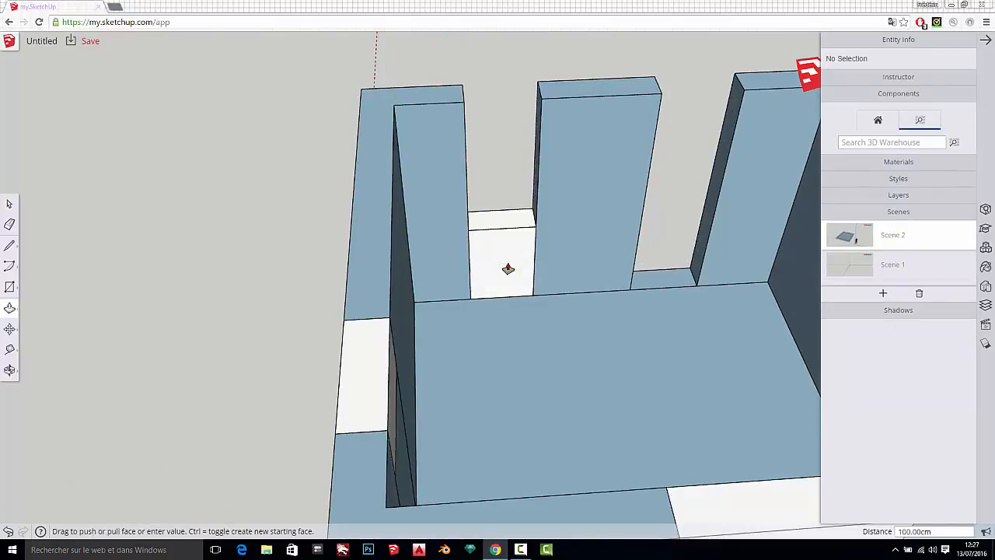
{"action": "left_click", "coordinate": [644, 285]}
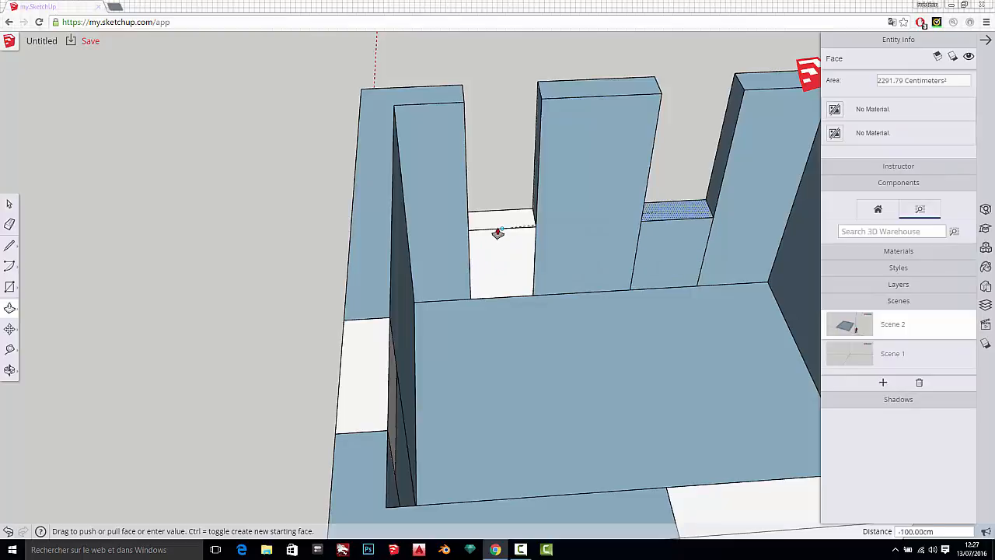
{"action": "left_click", "coordinate": [499, 234]}
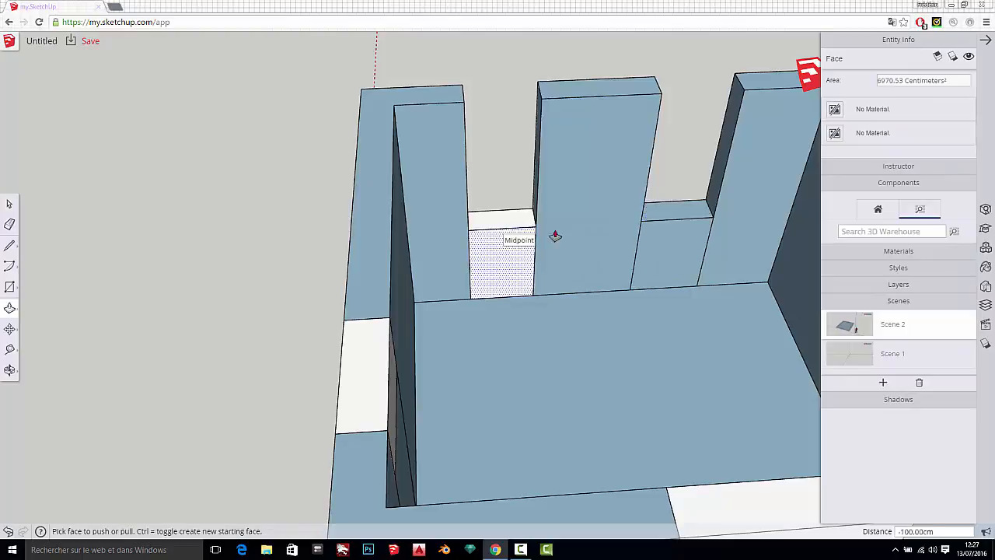
Step: Add a separate 100 cm section above each of the two window sills with Push/Pull
{"action": "left_click", "coordinate": [677, 213]}
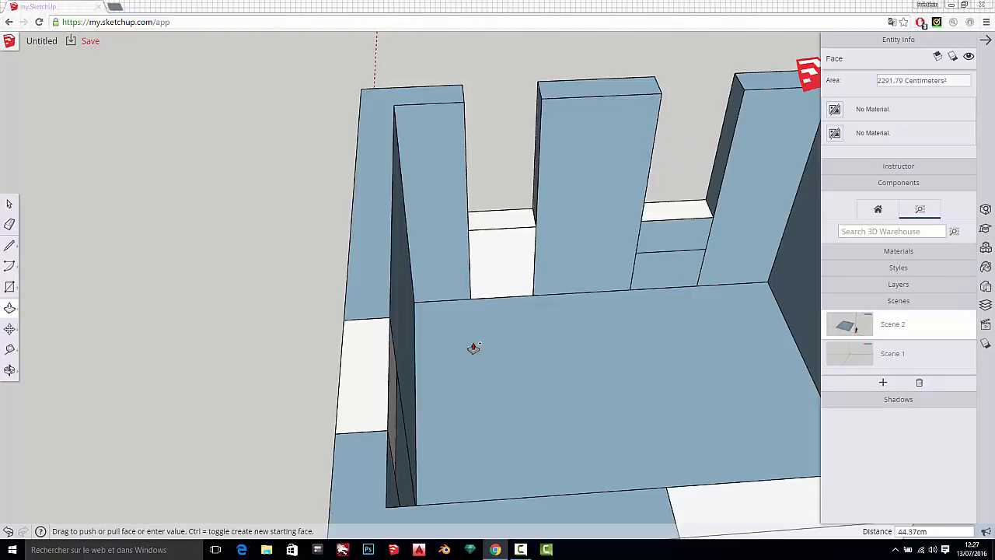
{"action": "left_click", "coordinate": [396, 373]}
{"action": "left_click", "coordinate": [515, 224]}
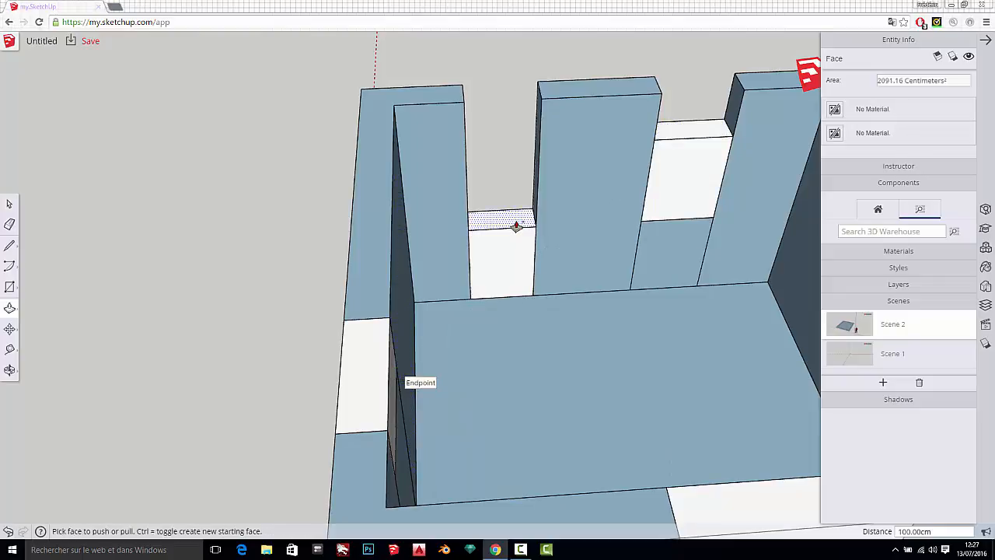
{"action": "left_click", "coordinate": [705, 141]}
Step: Add a separate 50 cm section on top of both window columns, up to the wall top
{"action": "left_click", "coordinate": [502, 146]}
{"action": "left_click", "coordinate": [551, 98]}
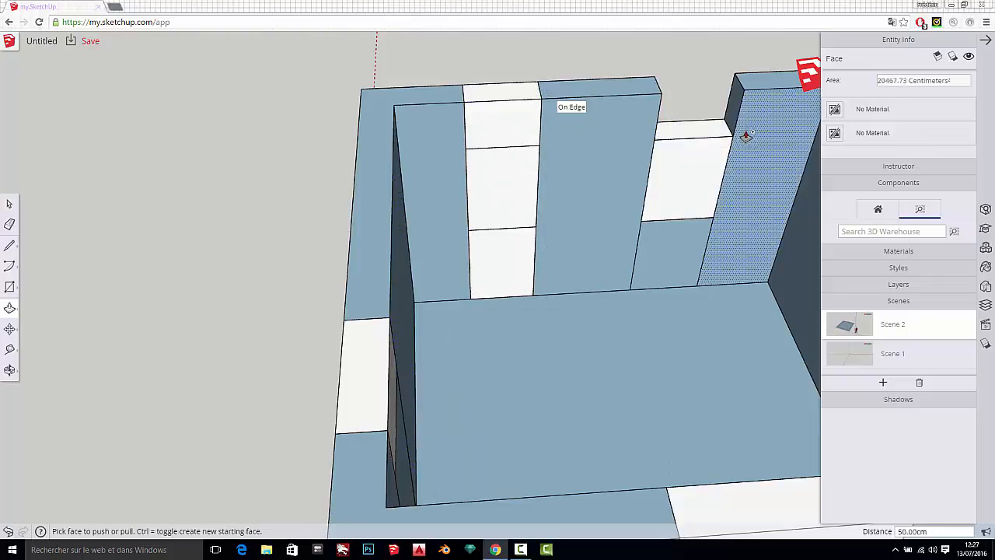
{"action": "left_click", "coordinate": [711, 129]}
{"action": "left_click", "coordinate": [781, 99]}
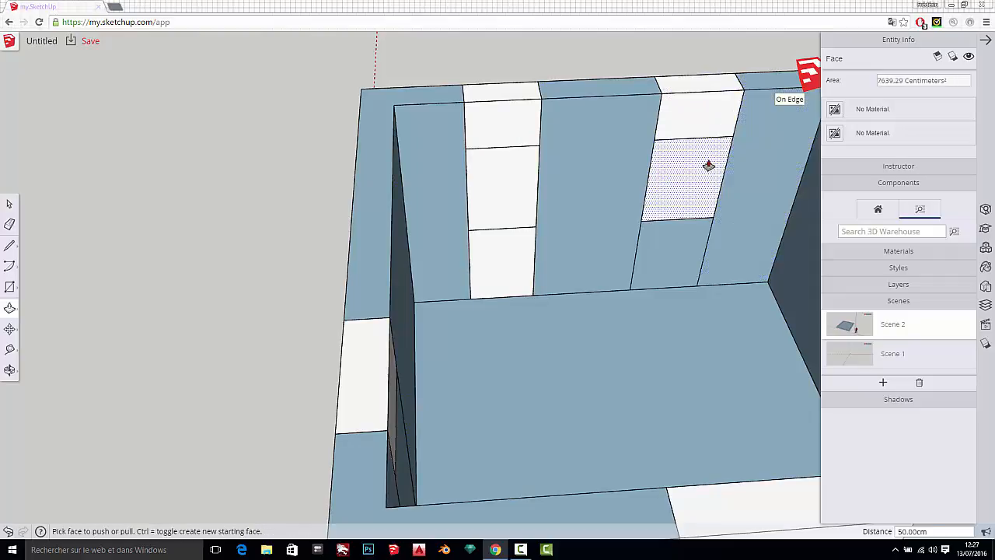
Step: Push the middle section of both window columns through the 30 cm wall to cut the window openings
{"action": "left_click", "coordinate": [708, 166]}
{"action": "left_click", "coordinate": [658, 85]}
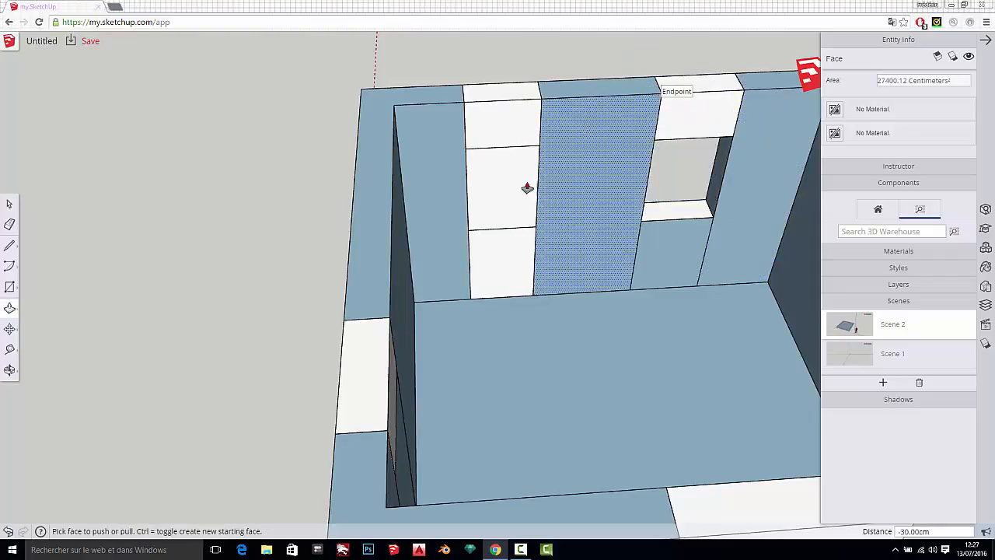
{"action": "double_click", "coordinate": [517, 188]}
Step: Push the 200 cm high panel of the 127 cm opening through the 30 cm wall to cut the doorway
{"action": "middle_click_drag", "start_coordinate": [515, 188], "coordinate": [833, 459]}
{"action": "scroll", "coordinate": [373, 294], "scroll_direction": "down", "scroll_amount": 3}
{"action": "middle_click_drag", "start_coordinate": [381, 295], "coordinate": [728, 153]}
{"action": "scroll", "coordinate": [560, 158], "scroll_direction": "up", "scroll_amount": 3}
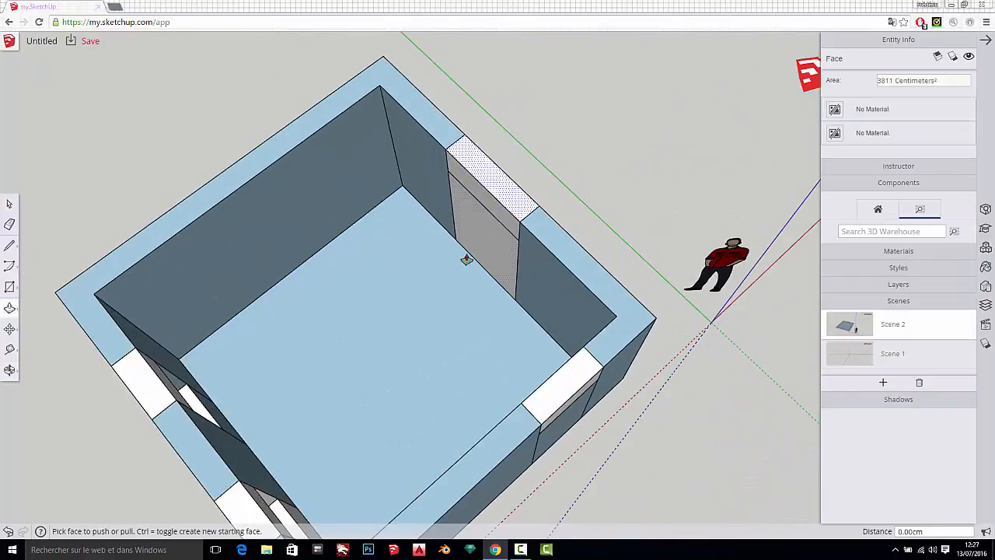
{"action": "left_click", "coordinate": [466, 259]}
{"action": "left_click", "coordinate": [538, 211]}
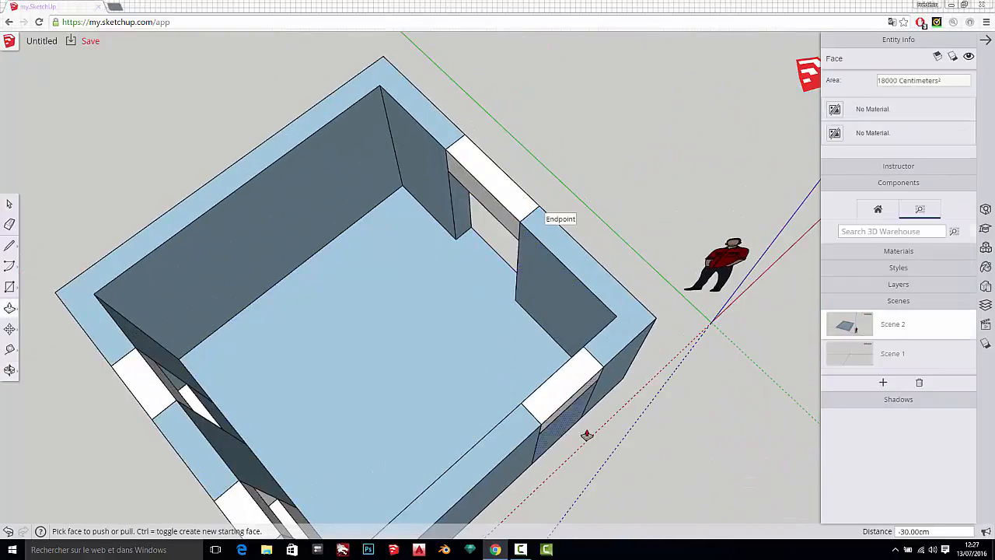
Step: Push the 200 cm high panel of the 90 cm opening in by 30 cm to cut the doorway
{"action": "middle_click_drag", "start_coordinate": [587, 436], "coordinate": [396, 389]}
{"action": "left_click", "coordinate": [455, 413]}
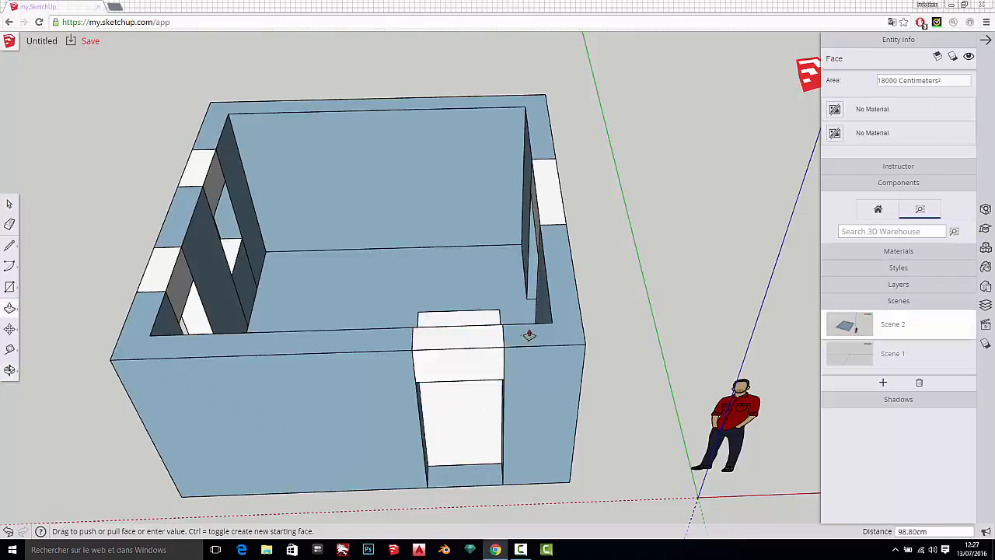
{"action": "type", "text": "30"}
{"action": "key", "text": "Return"}
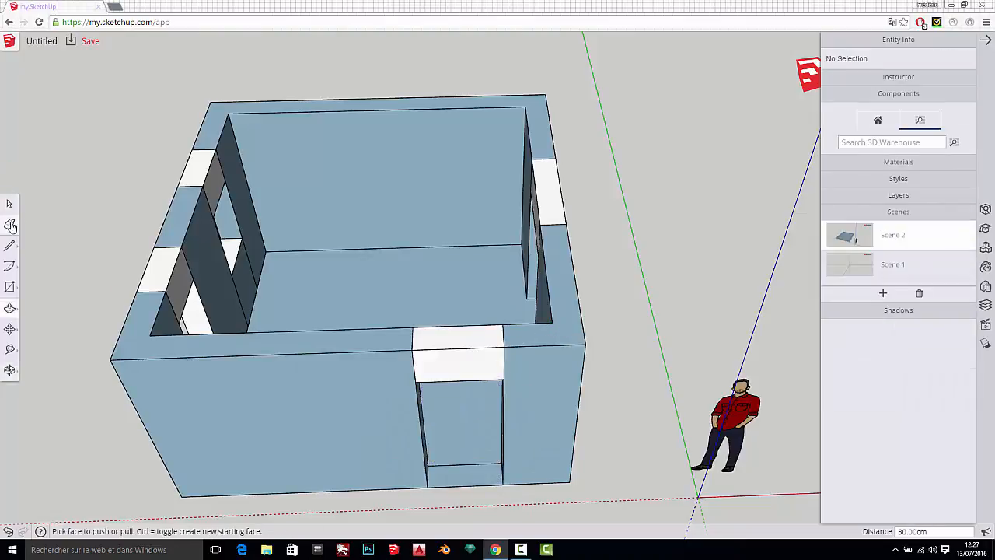
Step: Erase the leftover seam edges on the outer faces and wall tops above the 90 cm and 127 cm doorways
{"action": "left_click", "coordinate": [10, 225]}
{"action": "mouse_move", "coordinate": [510, 366]}
{"action": "left_mouse_down"}
{"action": "mouse_move", "coordinate": [393, 363]}
{"action": "mouse_move", "coordinate": [464, 339]}
{"action": "mouse_move", "coordinate": [523, 333]}
{"action": "left_mouse_up"}
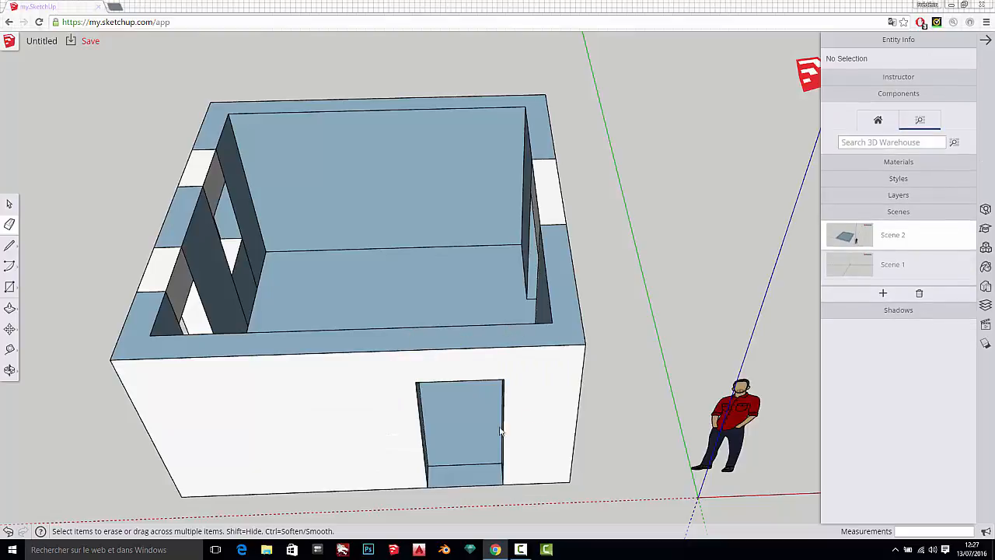
{"action": "middle_click_drag", "start_coordinate": [501, 431], "coordinate": [162, 460]}
{"action": "scroll", "coordinate": [533, 275], "scroll_direction": "up", "scroll_amount": 4}
{"action": "mouse_move", "coordinate": [697, 227]}
{"action": "left_mouse_down"}
{"action": "mouse_move", "coordinate": [558, 279]}
{"action": "mouse_move", "coordinate": [506, 251]}
{"action": "mouse_move", "coordinate": [534, 231]}
{"action": "mouse_move", "coordinate": [683, 186]}
{"action": "left_mouse_up"}
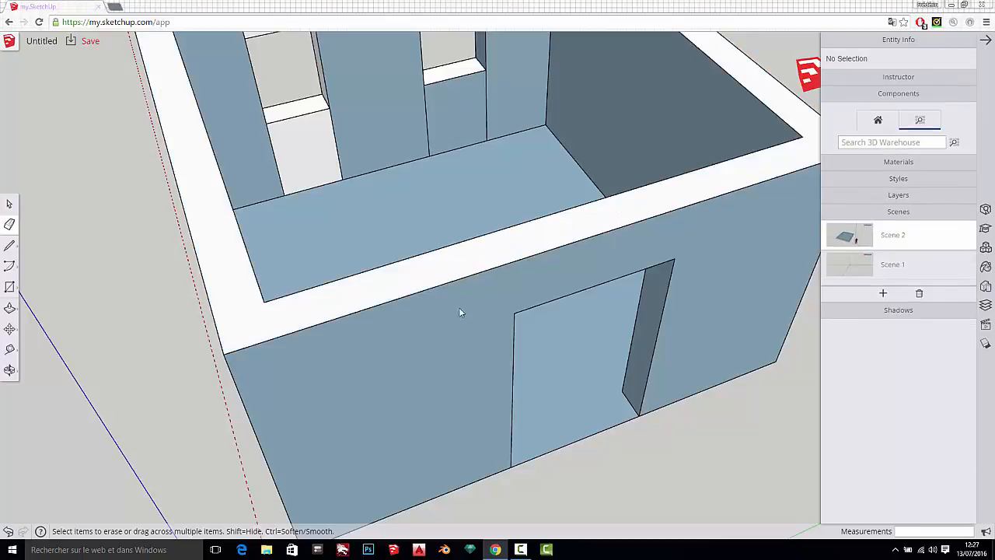
Step: Erase the leftover vertical seam edges above the 127 cm doorway on the wall's inner face
{"action": "middle_click_drag", "start_coordinate": [461, 313], "coordinate": [366, 389]}
{"action": "scroll", "coordinate": [366, 388], "scroll_direction": "down", "scroll_amount": 3}
{"action": "middle_click_drag", "start_coordinate": [669, 334], "coordinate": [557, 273]}
{"action": "scroll", "coordinate": [557, 272], "scroll_direction": "up", "scroll_amount": 4}
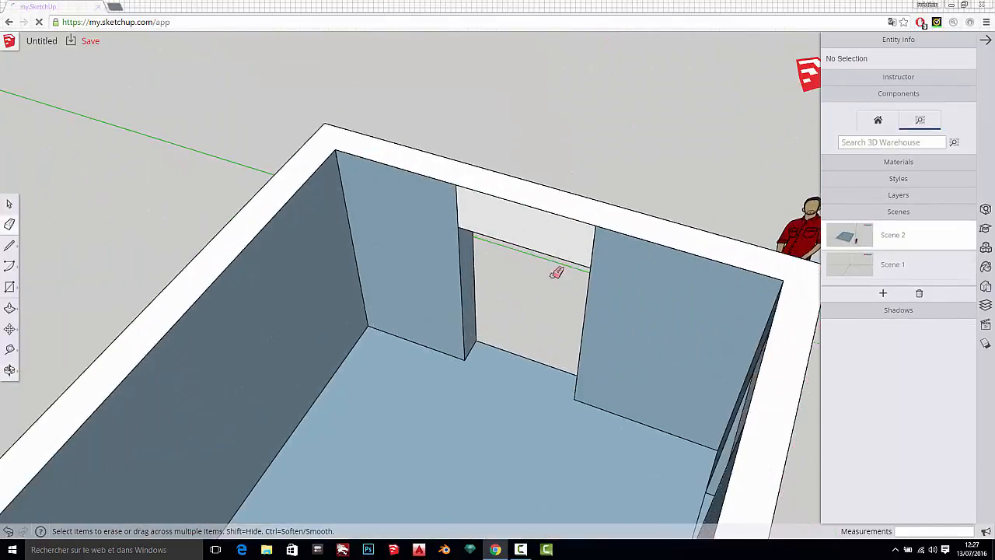
{"action": "left_click_drag", "start_coordinate": [604, 252], "coordinate": [444, 197]}
Step: Erase the vertical seam edges above and below both windows on the inner face of the window wall
{"action": "scroll", "coordinate": [493, 270], "scroll_direction": "down", "scroll_amount": 4}
{"action": "mouse_move", "coordinate": [494, 270]}
{"action": "middle_mouse_down"}
{"action": "mouse_move", "coordinate": [327, 365]}
{"action": "mouse_move", "coordinate": [215, 203]}
{"action": "middle_mouse_up"}
{"action": "scroll", "coordinate": [214, 204], "scroll_direction": "up", "scroll_amount": 3}
{"action": "middle_click_drag", "start_coordinate": [437, 231], "coordinate": [226, 116]}
{"action": "scroll", "coordinate": [401, 373], "scroll_direction": "down", "scroll_amount": 3}
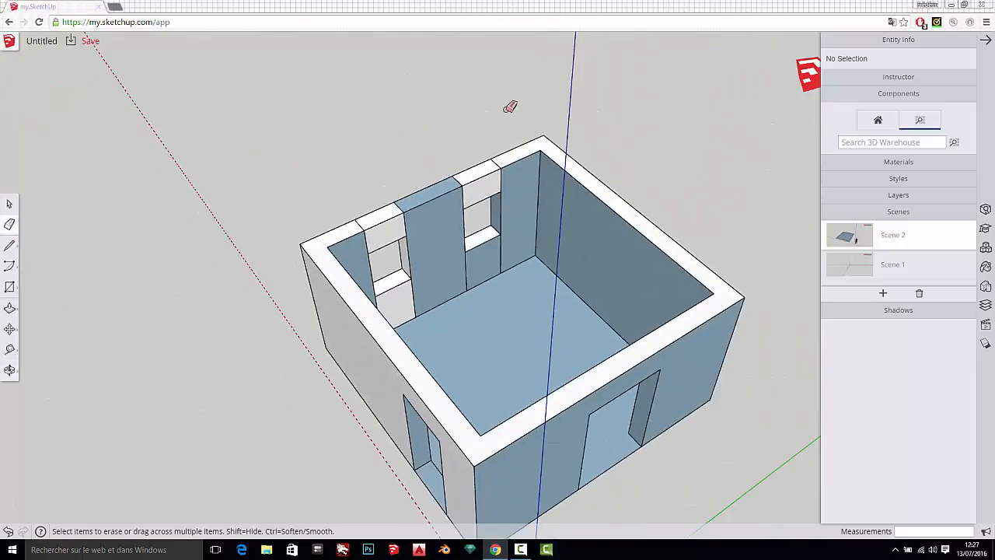
{"action": "scroll", "coordinate": [500, 210], "scroll_direction": "up", "scroll_amount": 3}
{"action": "mouse_move", "coordinate": [497, 214]}
{"action": "left_mouse_down"}
{"action": "mouse_move", "coordinate": [439, 226]}
{"action": "mouse_move", "coordinate": [370, 282]}
{"action": "left_mouse_up"}
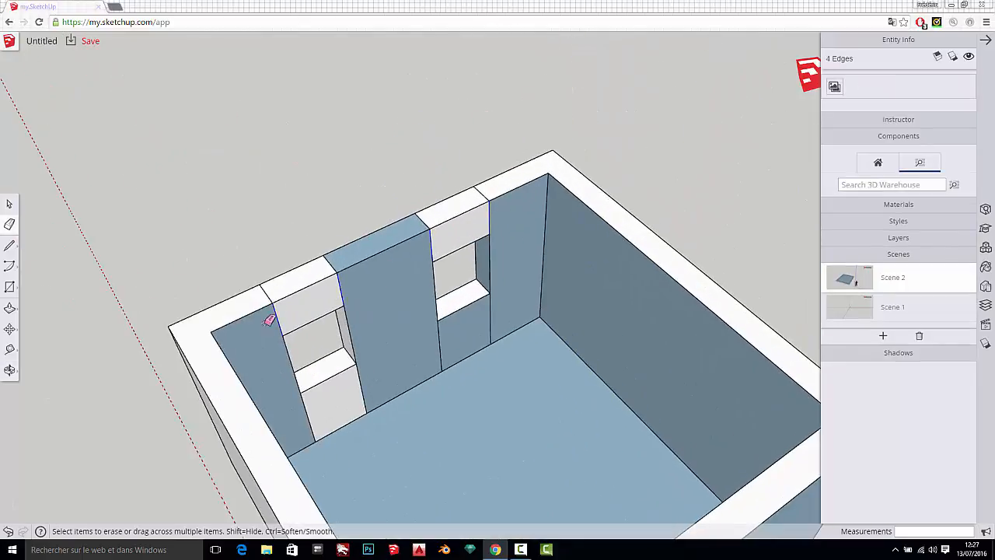
{"action": "left_click_drag", "start_coordinate": [283, 405], "coordinate": [378, 379]}
{"action": "left_click_drag", "start_coordinate": [493, 314], "coordinate": [513, 301]}
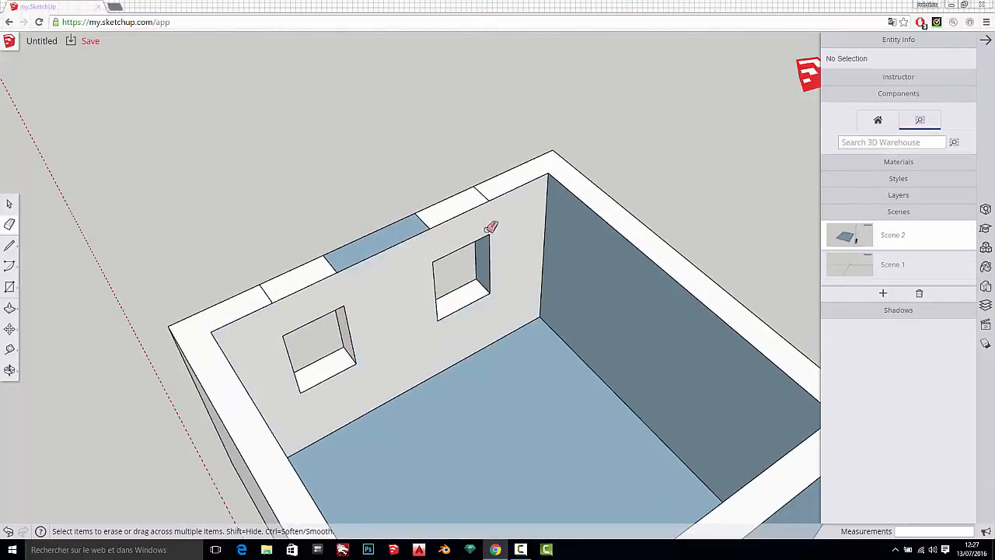
Step: Try to erase the dividing edges across the top of the window wall in one stroke
{"action": "mouse_move", "coordinate": [484, 189]}
{"action": "left_mouse_down"}
{"action": "mouse_move", "coordinate": [292, 277]}
{"action": "mouse_move", "coordinate": [215, 296]}
{"action": "left_mouse_up"}
{"action": "scroll", "coordinate": [461, 213], "scroll_direction": "down", "scroll_amount": 3}
{"action": "scroll", "coordinate": [288, 116], "scroll_direction": "up", "scroll_amount": 2}
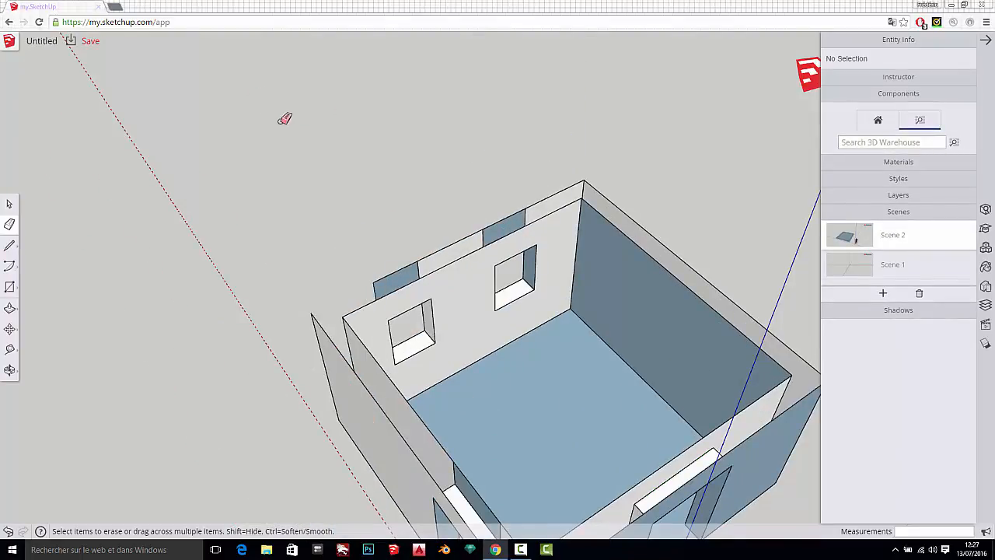
Step: Erase the four dividing edges across the top of the window wall
{"action": "scroll", "coordinate": [470, 247], "scroll_direction": "up", "scroll_amount": 3}
{"action": "scroll", "coordinate": [468, 254], "scroll_direction": "up", "scroll_amount": 2}
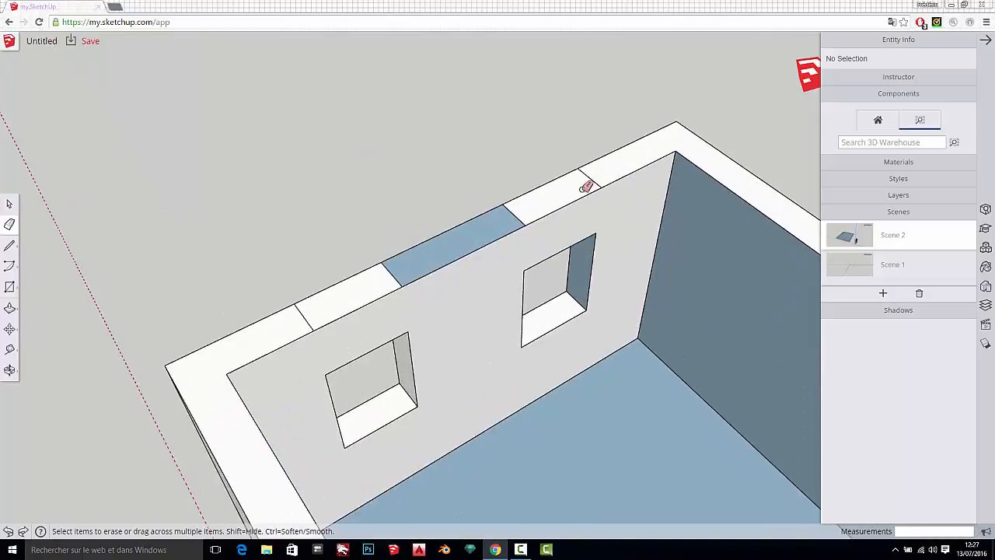
{"action": "mouse_move", "coordinate": [586, 184]}
{"action": "left_mouse_down"}
{"action": "mouse_move", "coordinate": [575, 178]}
{"action": "mouse_move", "coordinate": [503, 225]}
{"action": "left_mouse_up"}
{"action": "left_click_drag", "start_coordinate": [394, 268], "coordinate": [289, 328]}
Step: Erase the vertical seam edges above and below both windows on the outer face of the window wall
{"action": "middle_click_drag", "start_coordinate": [290, 328], "coordinate": [725, 254]}
{"action": "mouse_move", "coordinate": [725, 254]}
{"action": "left_mouse_down"}
{"action": "mouse_move", "coordinate": [661, 259]}
{"action": "mouse_move", "coordinate": [442, 195]}
{"action": "mouse_move", "coordinate": [411, 336]}
{"action": "left_mouse_up"}
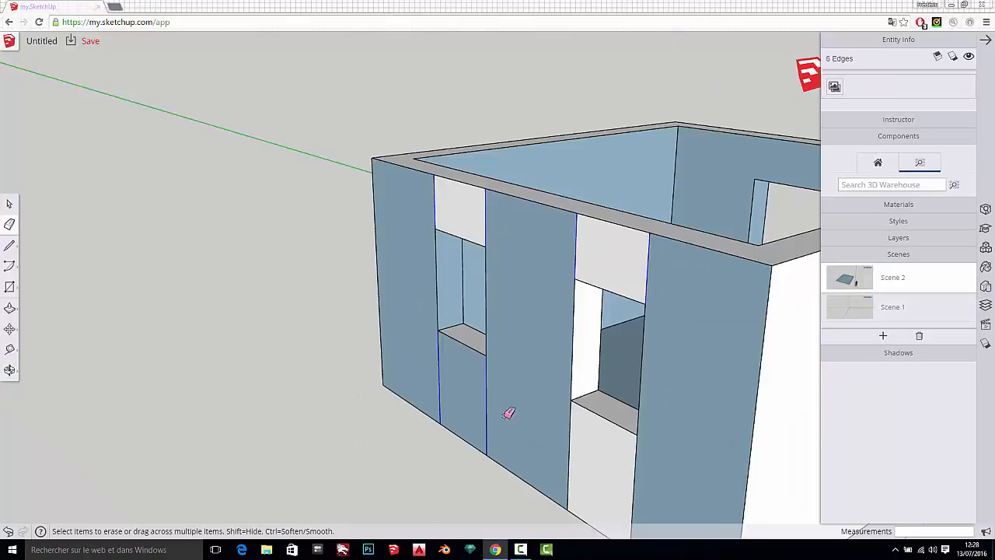
{"action": "mouse_move", "coordinate": [508, 412]}
{"action": "left_mouse_down"}
{"action": "mouse_move", "coordinate": [659, 500]}
{"action": "mouse_move", "coordinate": [635, 484]}
{"action": "left_mouse_up"}
{"action": "scroll", "coordinate": [554, 421], "scroll_direction": "down", "scroll_amount": 3}
{"action": "left_click_drag", "start_coordinate": [544, 407], "coordinate": [519, 399]}
Step: Select the inner face of the window wall and orient all connected faces to match it
{"action": "scroll", "coordinate": [444, 296], "scroll_direction": "down", "scroll_amount": 4}
{"action": "mouse_move", "coordinate": [634, 256]}
{"action": "middle_mouse_down"}
{"action": "mouse_move", "coordinate": [440, 435]}
{"action": "mouse_move", "coordinate": [424, 490]}
{"action": "middle_mouse_up"}
{"action": "scroll", "coordinate": [566, 254], "scroll_direction": "up", "scroll_amount": 4}
{"action": "scroll", "coordinate": [614, 315], "scroll_direction": "up", "scroll_amount": 1}
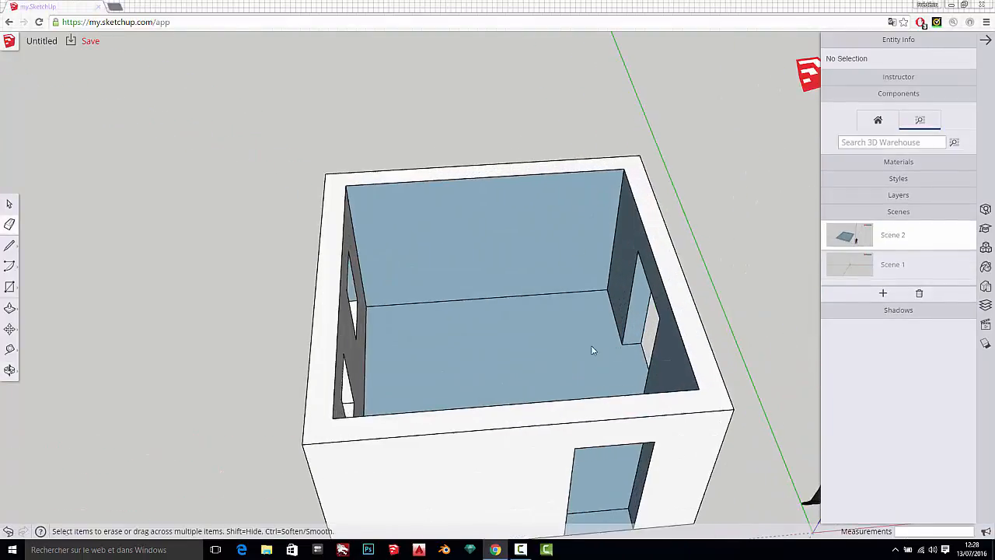
{"action": "middle_click_drag", "start_coordinate": [591, 350], "coordinate": [561, 340]}
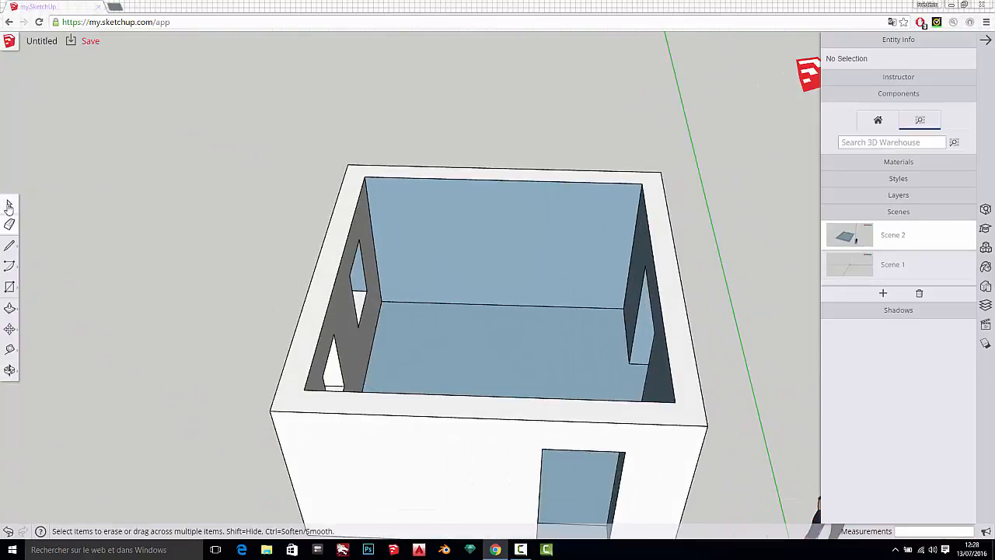
{"action": "left_click", "coordinate": [10, 205]}
{"action": "scroll", "coordinate": [407, 251], "scroll_direction": "down", "scroll_amount": 3}
{"action": "middle_click_drag", "start_coordinate": [462, 296], "coordinate": [266, 338]}
{"action": "scroll", "coordinate": [505, 216], "scroll_direction": "up", "scroll_amount": 3}
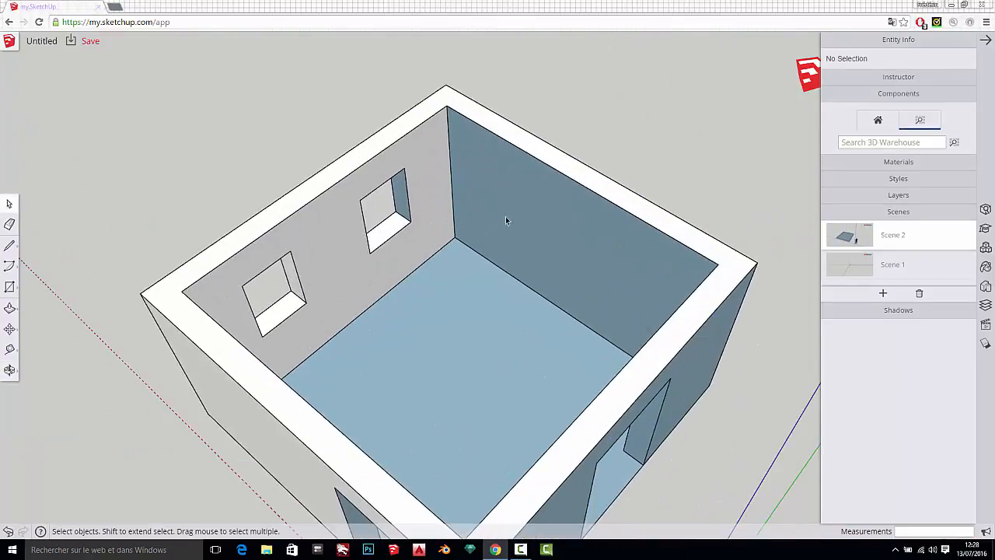
{"action": "middle_click_drag", "start_coordinate": [434, 253], "coordinate": [411, 162]}
{"action": "left_click", "coordinate": [403, 162]}
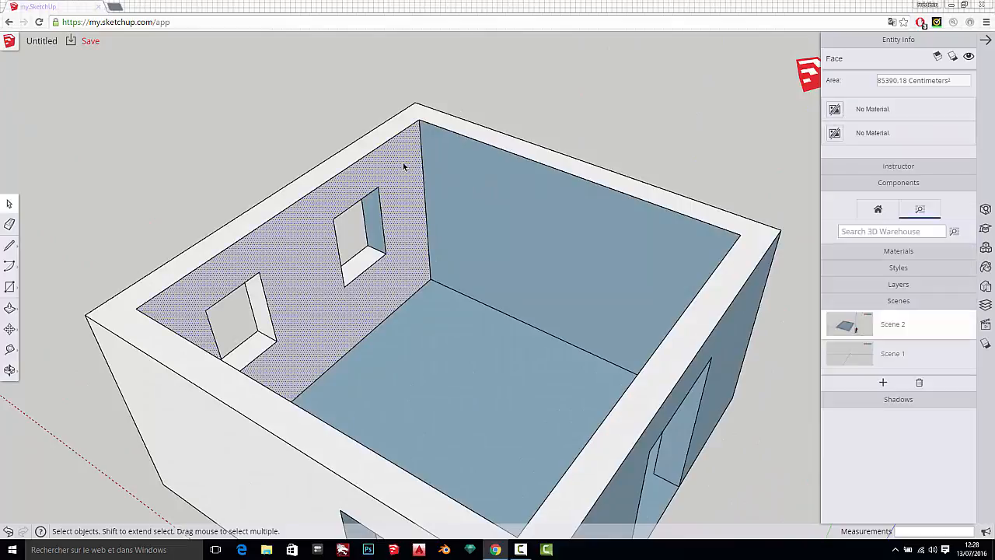
{"action": "right_click", "coordinate": [403, 164]}
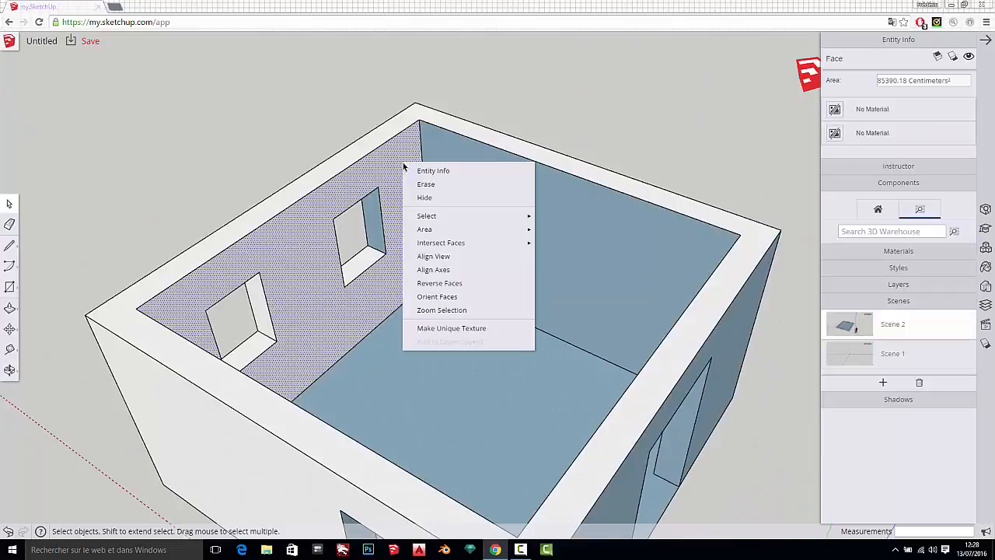
{"action": "left_click", "coordinate": [436, 296]}
Step: Examine the orientation of the room's wall and floor faces from different angles and distances
{"action": "scroll", "coordinate": [466, 351], "scroll_direction": "down", "scroll_amount": 2}
{"action": "middle_click_drag", "start_coordinate": [483, 374], "coordinate": [522, 229]}
{"action": "scroll", "coordinate": [523, 233], "scroll_direction": "down", "scroll_amount": 3}
{"action": "scroll", "coordinate": [528, 233], "scroll_direction": "up", "scroll_amount": 2}
{"action": "scroll", "coordinate": [490, 268], "scroll_direction": "up", "scroll_amount": 2}
{"action": "scroll", "coordinate": [490, 269], "scroll_direction": "down", "scroll_amount": 2}
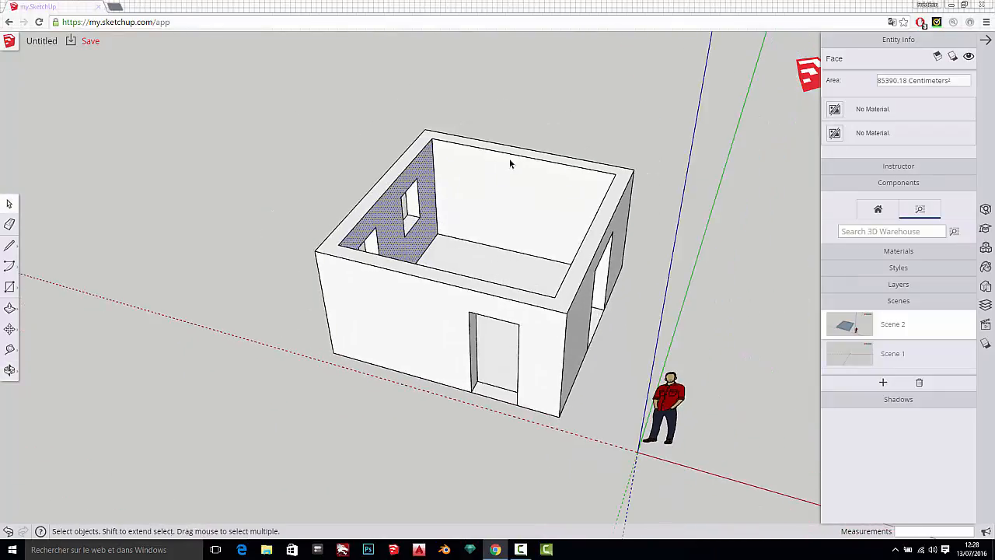
{"action": "scroll", "coordinate": [509, 159], "scroll_direction": "up", "scroll_amount": 3}
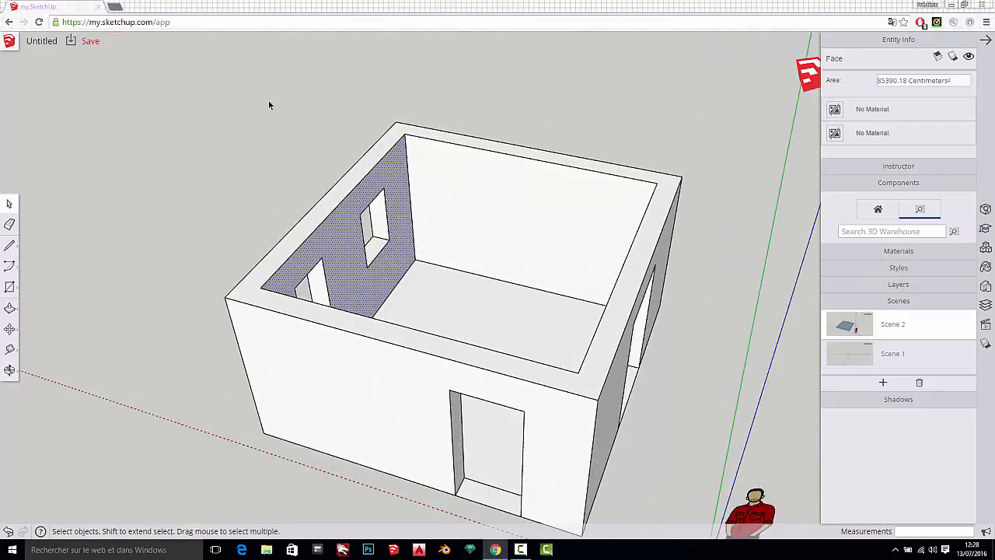
Step: Try to save the model to Trimble Connect as "test mysketchup" and look inside the SketchUp project
{"action": "left_click", "coordinate": [90, 43]}
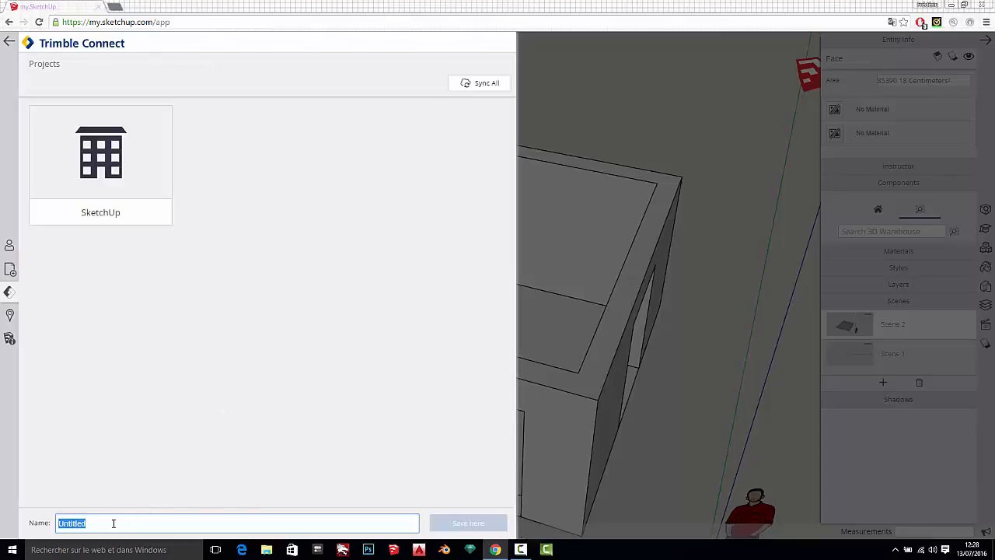
{"action": "type", "text": "test mysketchup"}
{"action": "left_click", "coordinate": [462, 526]}
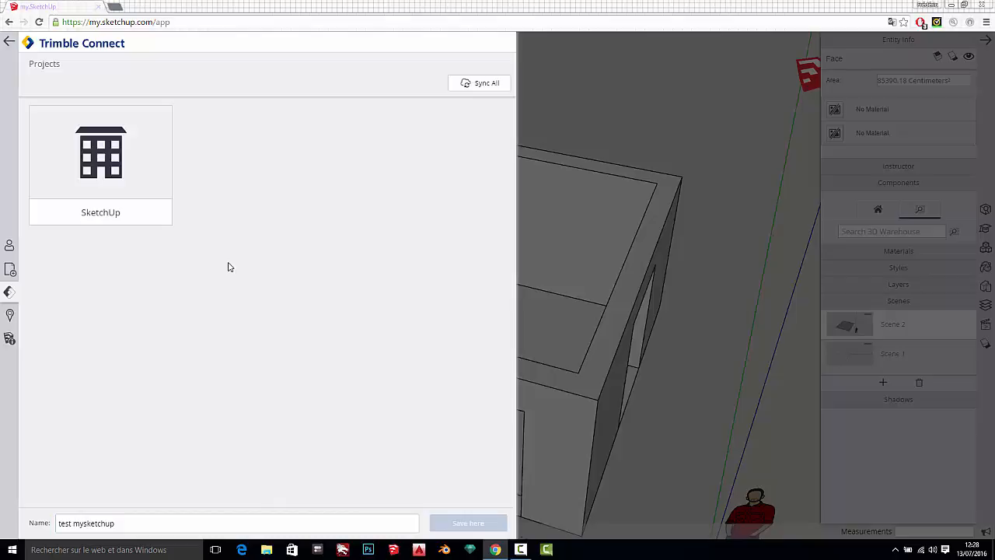
{"action": "left_click", "coordinate": [109, 166]}
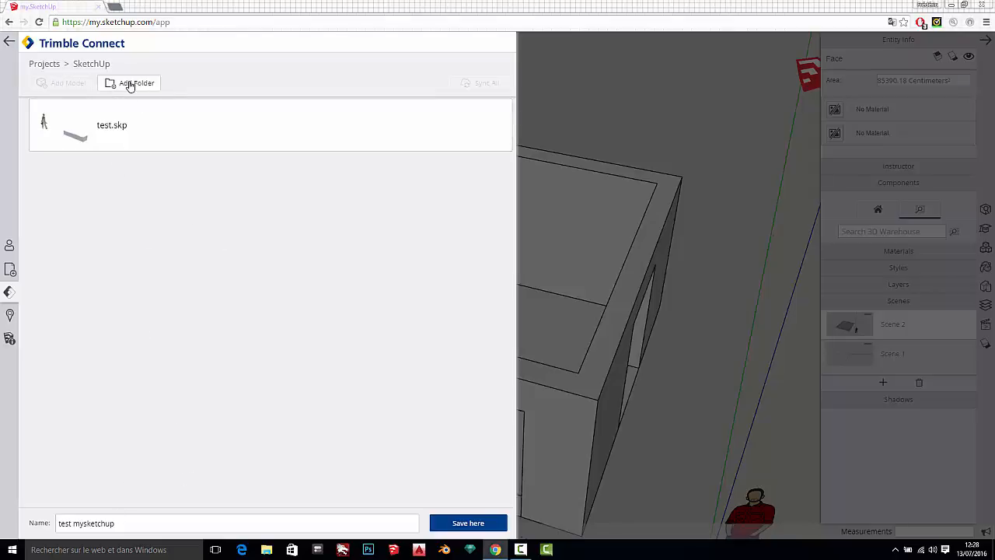
{"action": "left_click", "coordinate": [9, 42]}
Step: Start saving the model, add a folder named "my sketchup" in the SketchUp project, and open that folder
{"action": "left_click", "coordinate": [91, 42]}
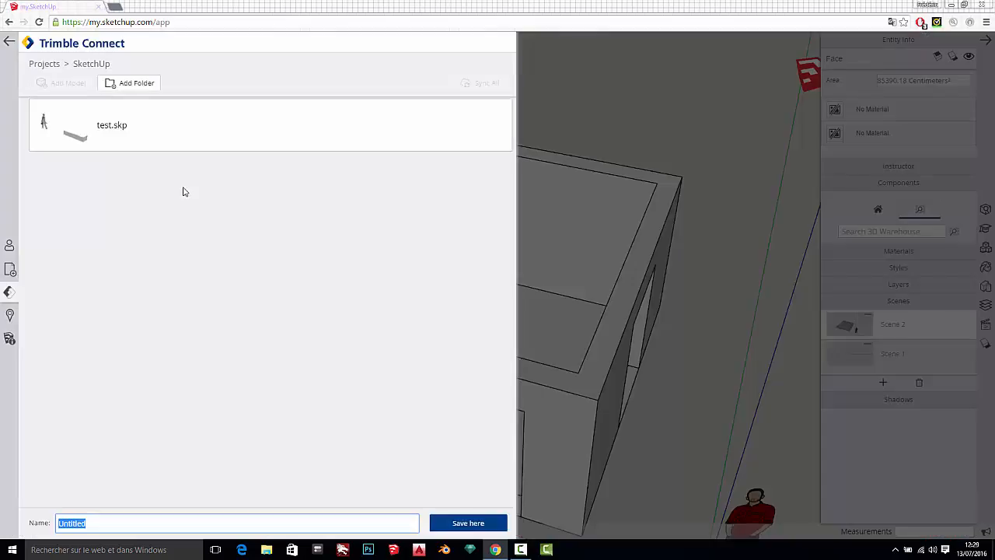
{"action": "left_click", "coordinate": [62, 88]}
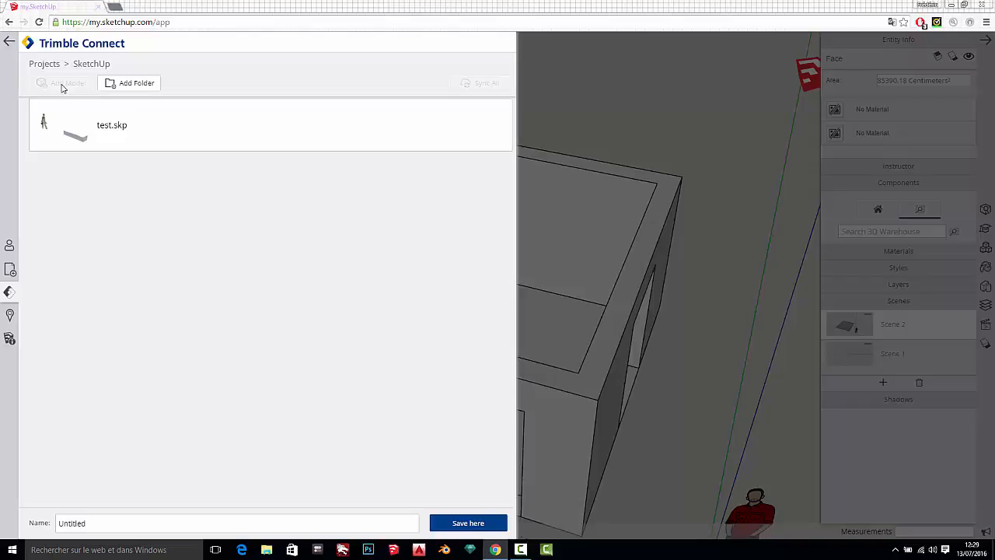
{"action": "left_click", "coordinate": [133, 86]}
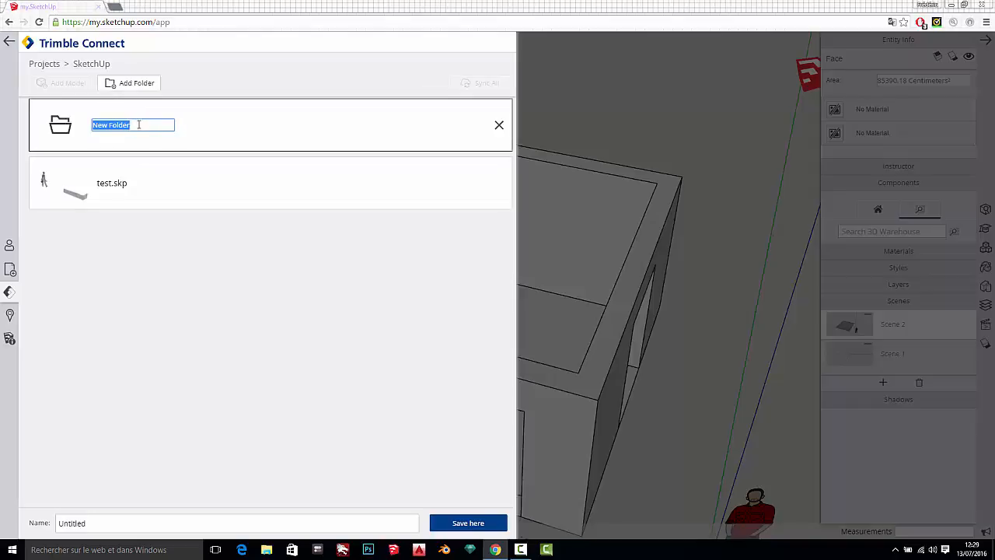
{"action": "type", "text": "my sketchup"}
{"action": "left_click", "coordinate": [214, 264]}
{"action": "left_click", "coordinate": [64, 132]}
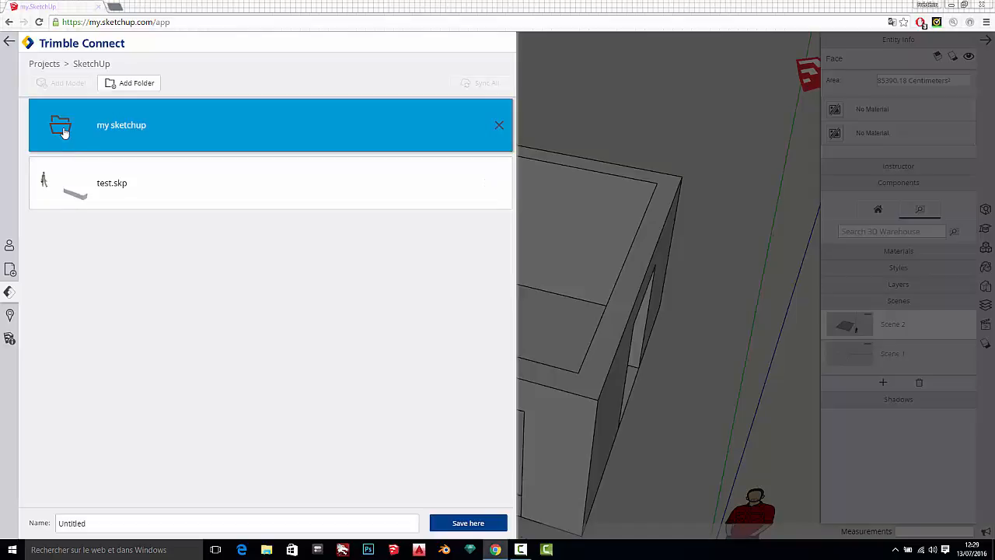
{"action": "left_click", "coordinate": [64, 132]}
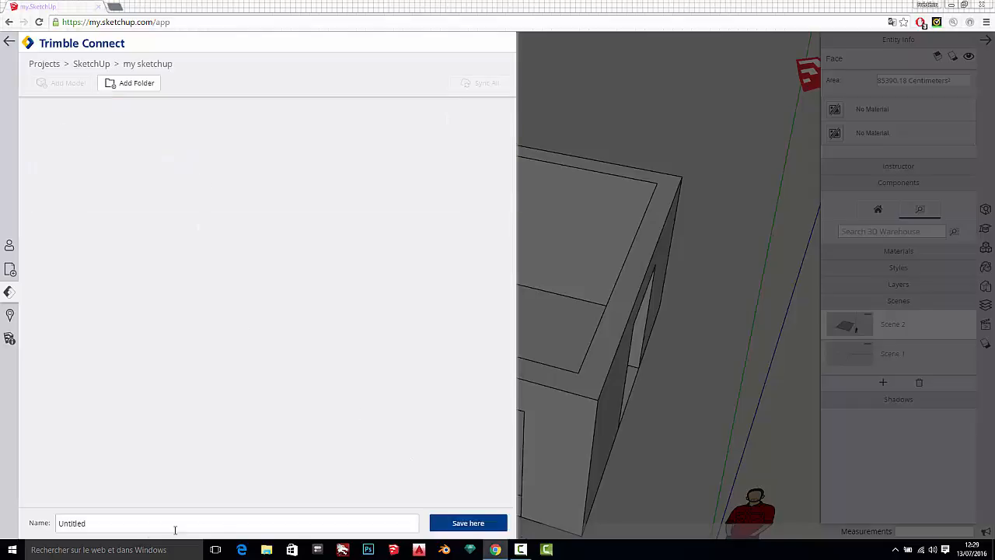
Step: Name the model "test 1" and save it in the "my sketchup" folder
{"action": "double_click", "coordinate": [99, 526]}
{"action": "type", "text": "test 1"}
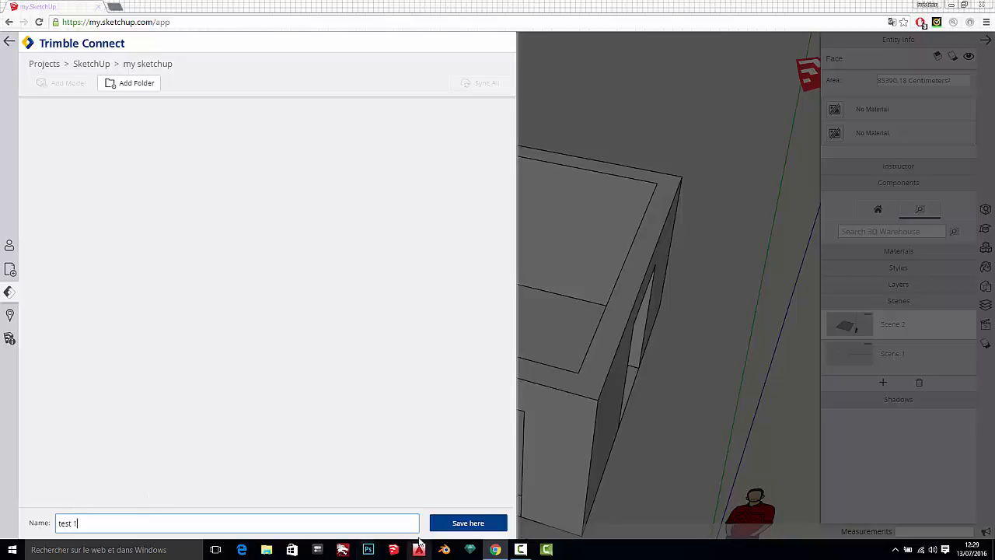
{"action": "left_click", "coordinate": [466, 523]}
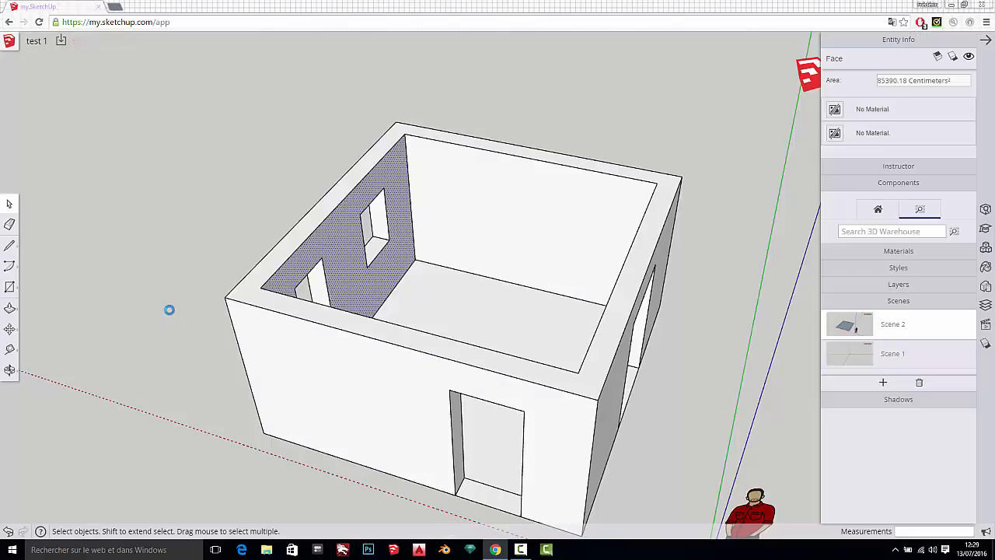